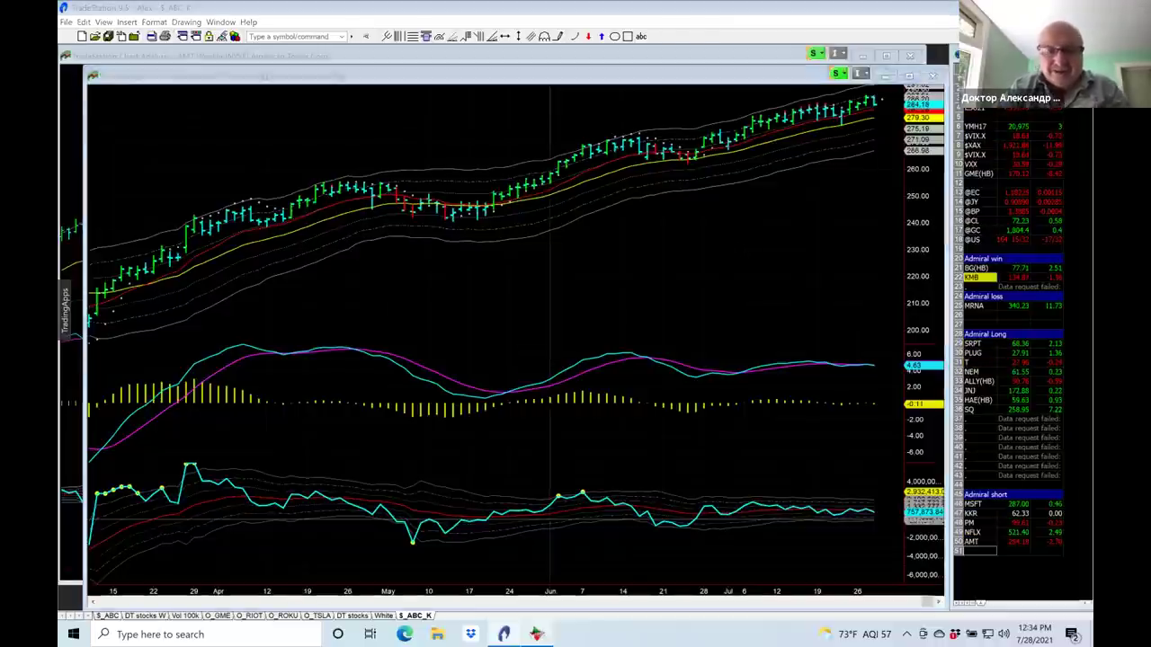
- Load the symbol VRTX into the daily chart
{"action": "type", "text": "vrtx"}
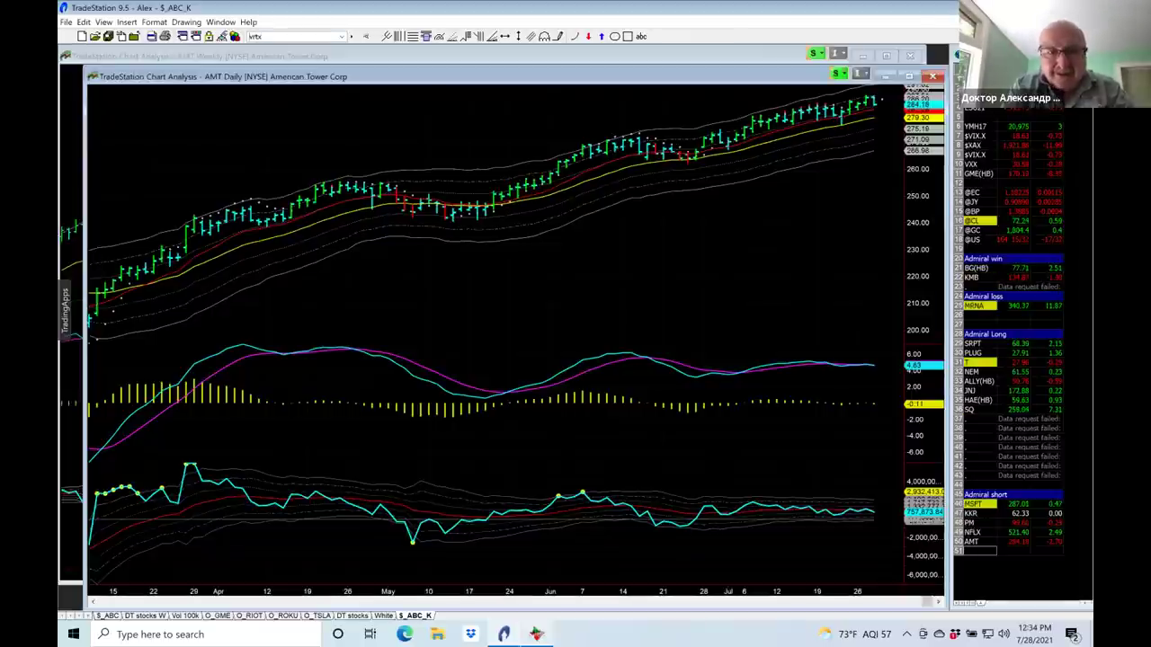
{"action": "key", "text": "Return"}
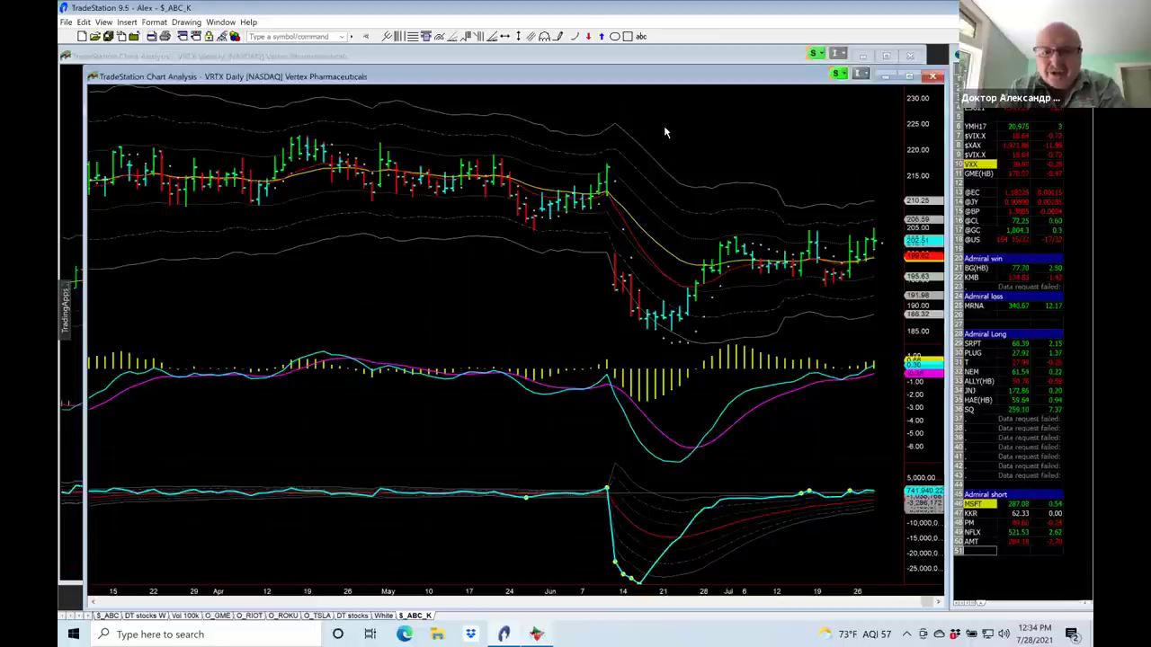
{"action": "mouse_move", "coordinate": [665, 132]}
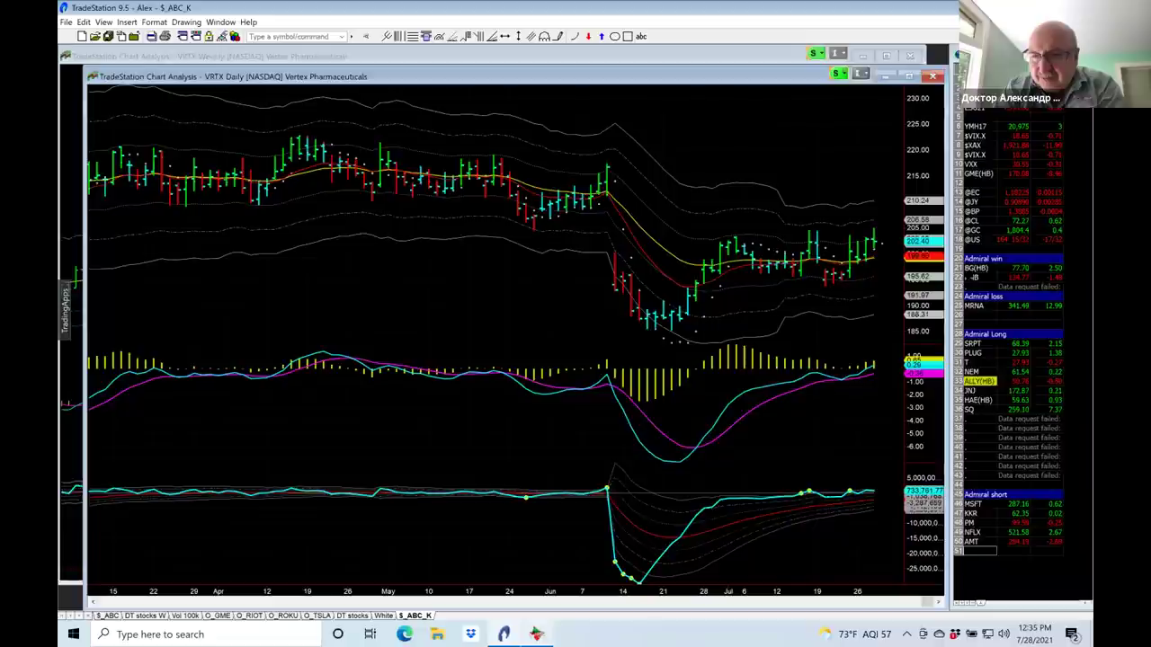
- Load KMB from the Admiral win list into the linked charts and make the daily chart active
{"action": "left_click", "coordinate": [971, 277]}
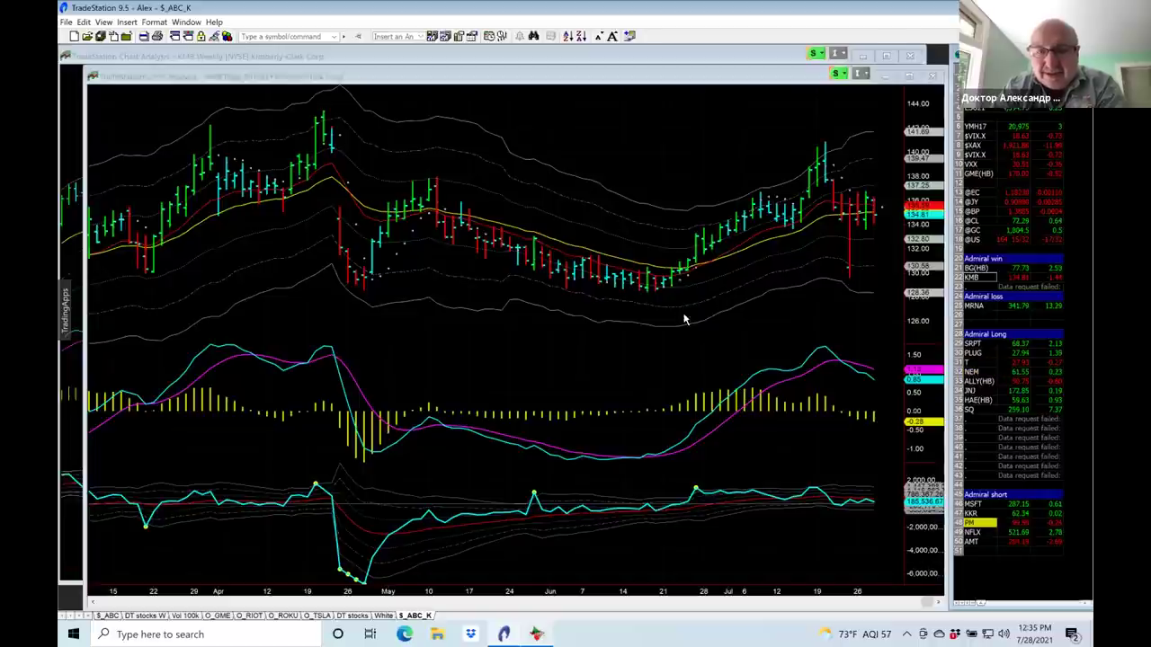
{"action": "left_click", "coordinate": [686, 356]}
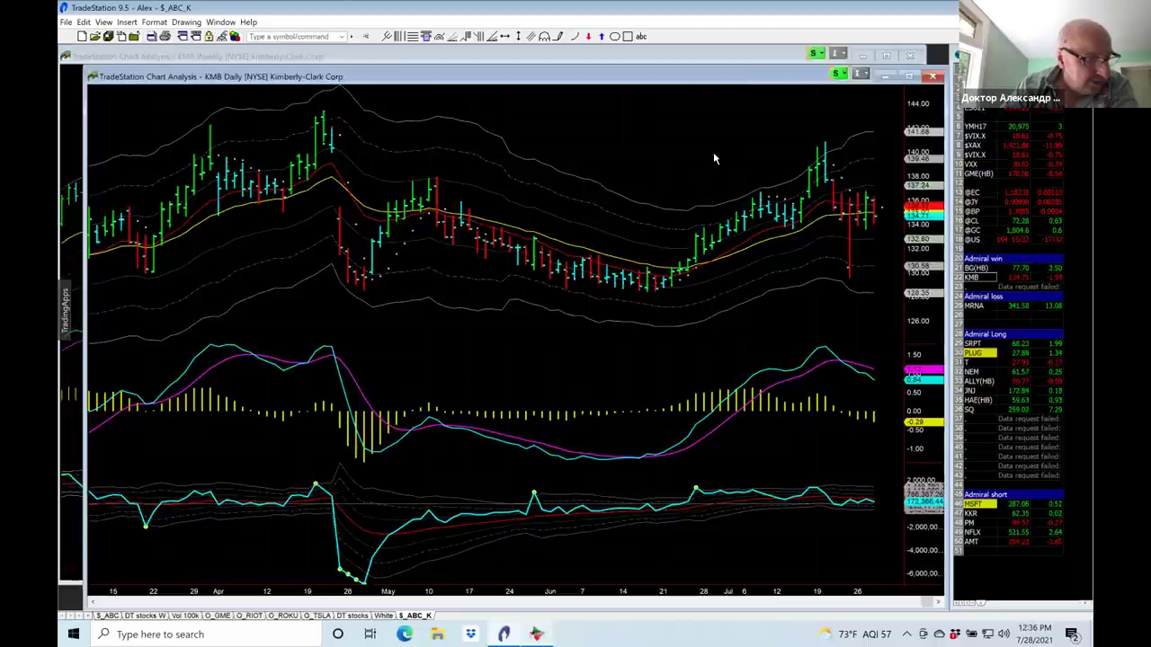
- Load the symbol MRNA into the daily chart and examine its recent price action and indicators
{"action": "left_click", "coordinate": [654, 146]}
{"action": "type", "text": "mrna"}
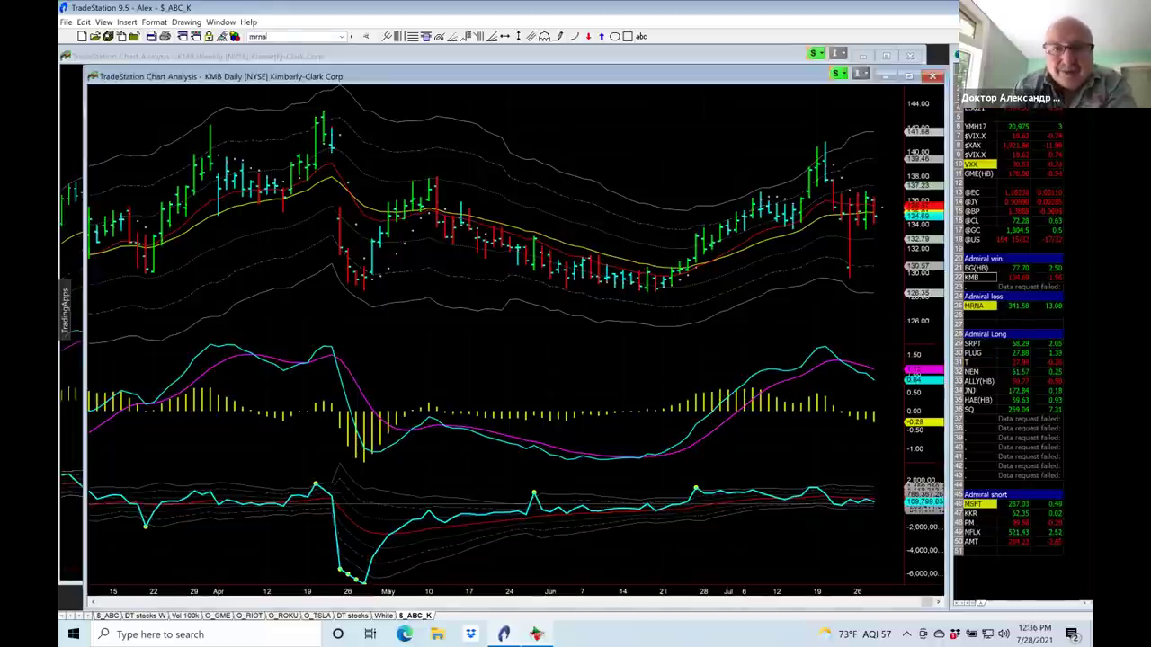
{"action": "key", "text": "Return"}
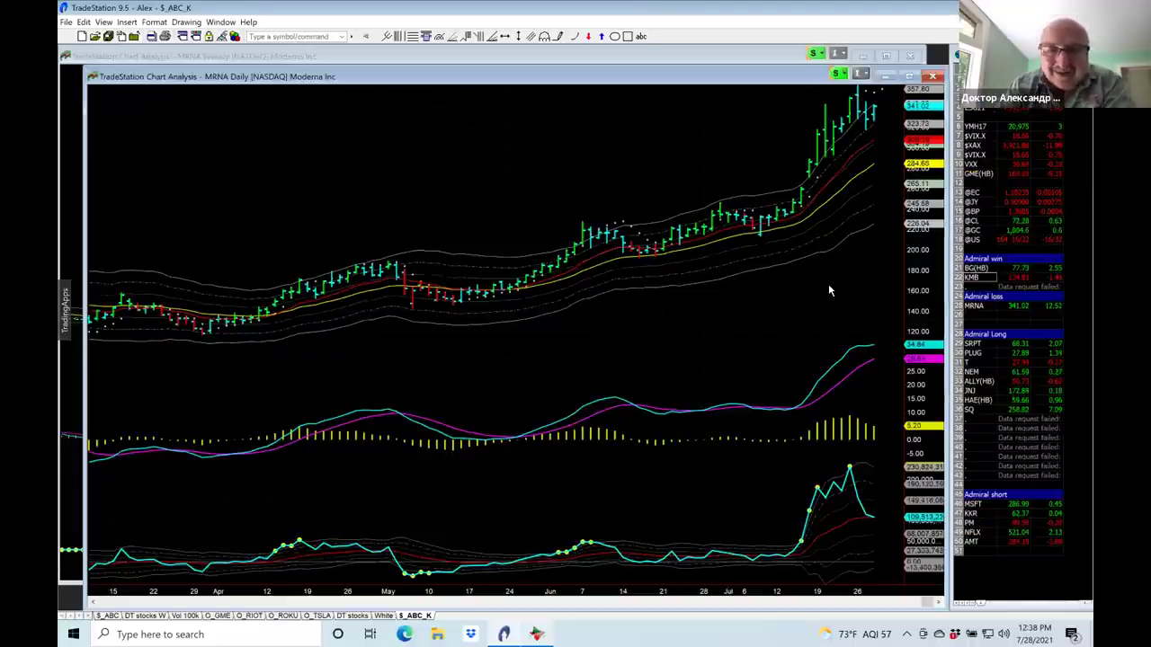
{"action": "left_click", "coordinate": [795, 256]}
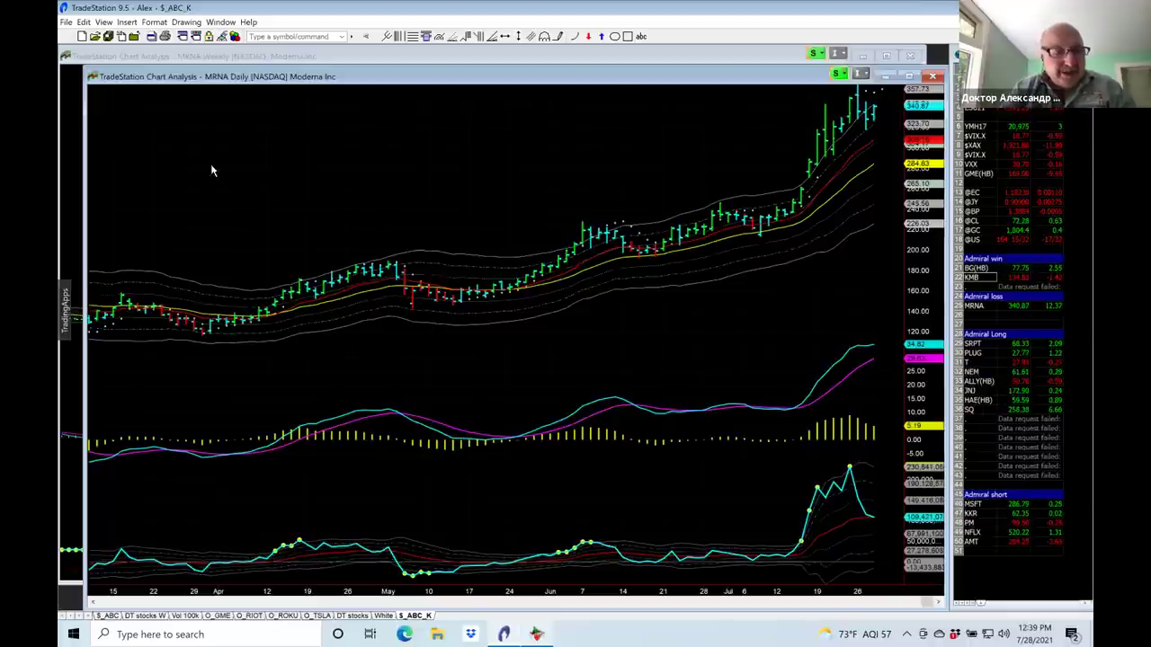
- Open the NHNL white_52w_Auto.tsw workspace to review the S&P 500 weekly and daily NHNL charts, and close it
{"action": "left_click", "coordinate": [95, 38]}
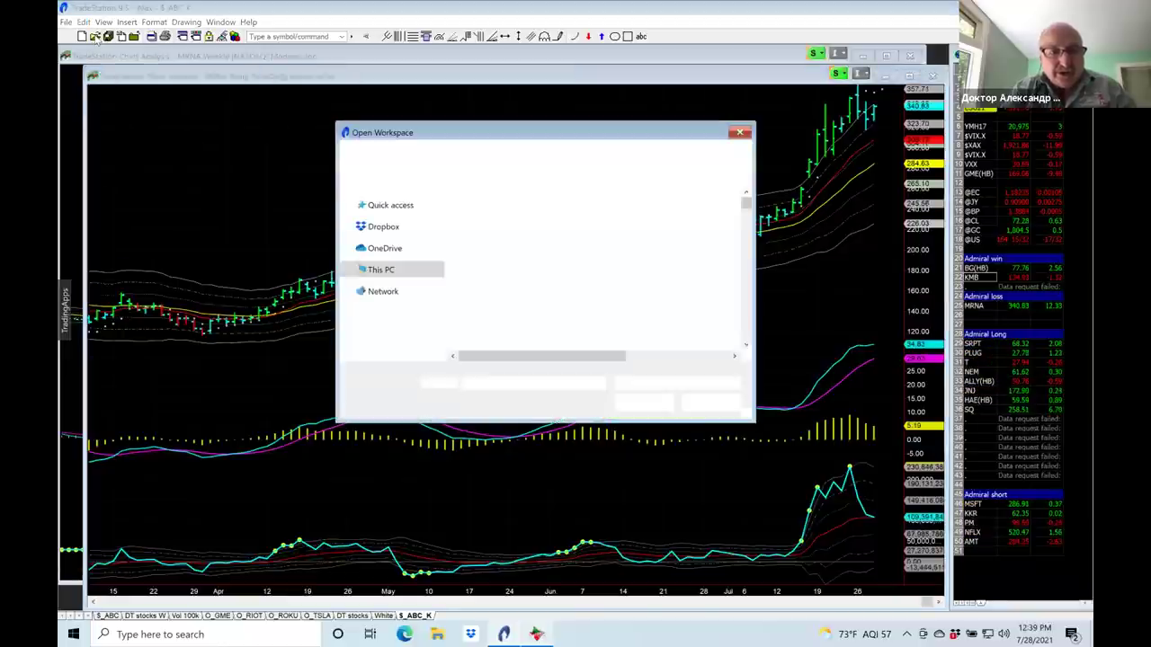
{"action": "type", "text": "n"}
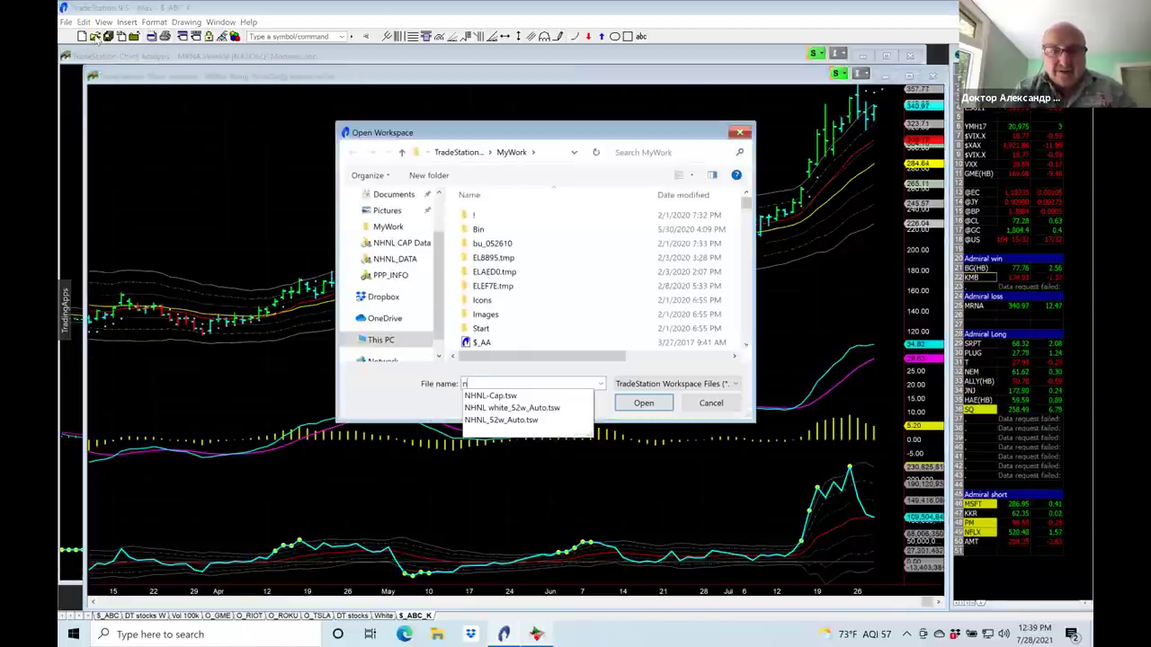
{"action": "key", "text": "Down"}
{"action": "key", "text": "Down"}
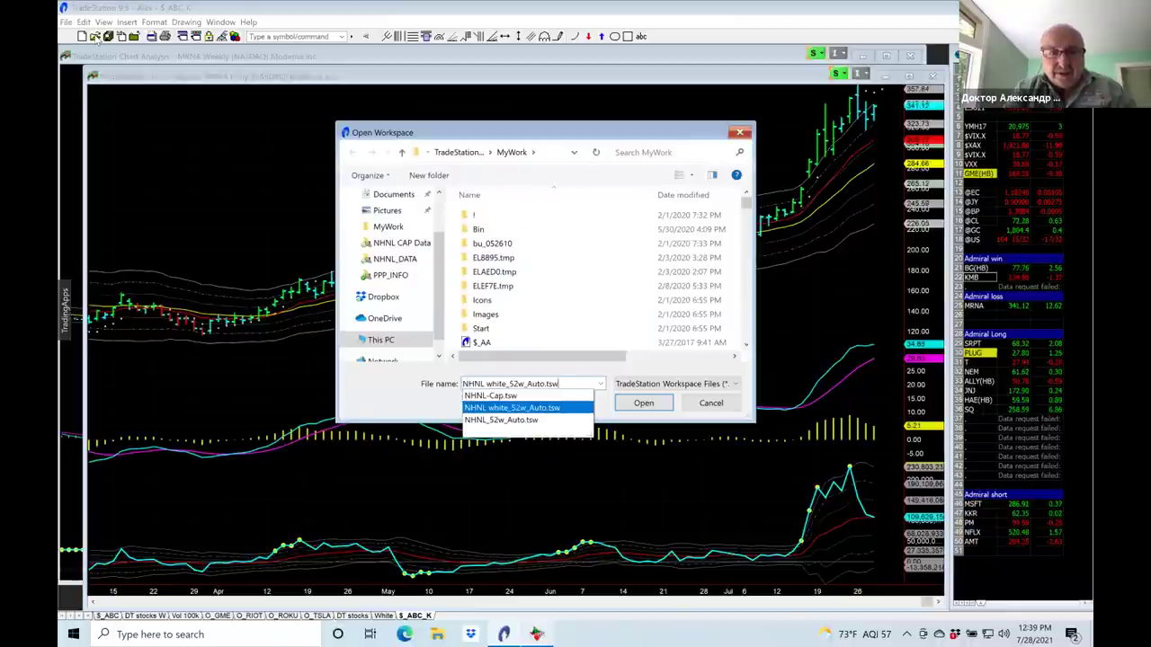
{"action": "key", "text": "Return"}
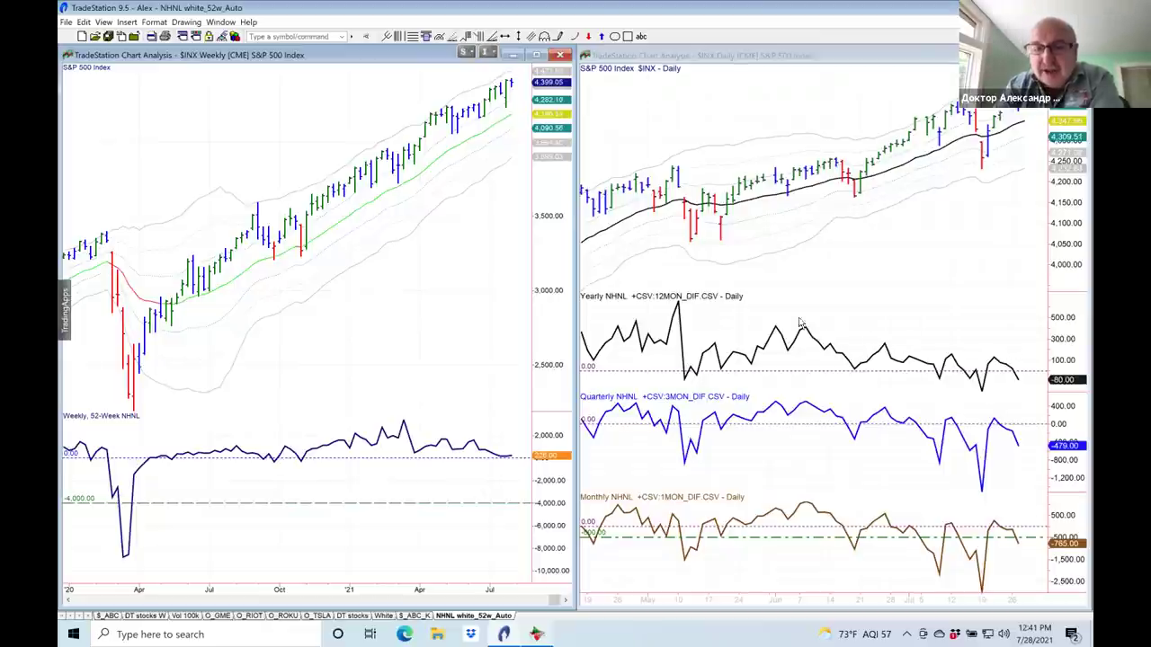
{"action": "left_click", "coordinate": [731, 320]}
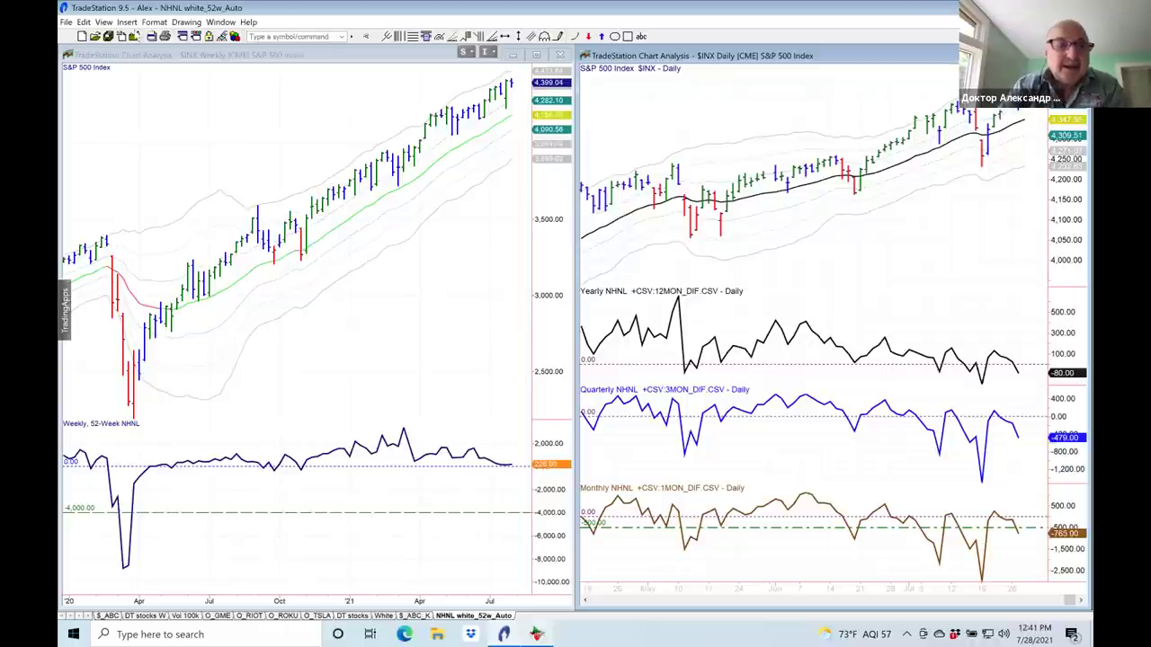
{"action": "left_click", "coordinate": [133, 36]}
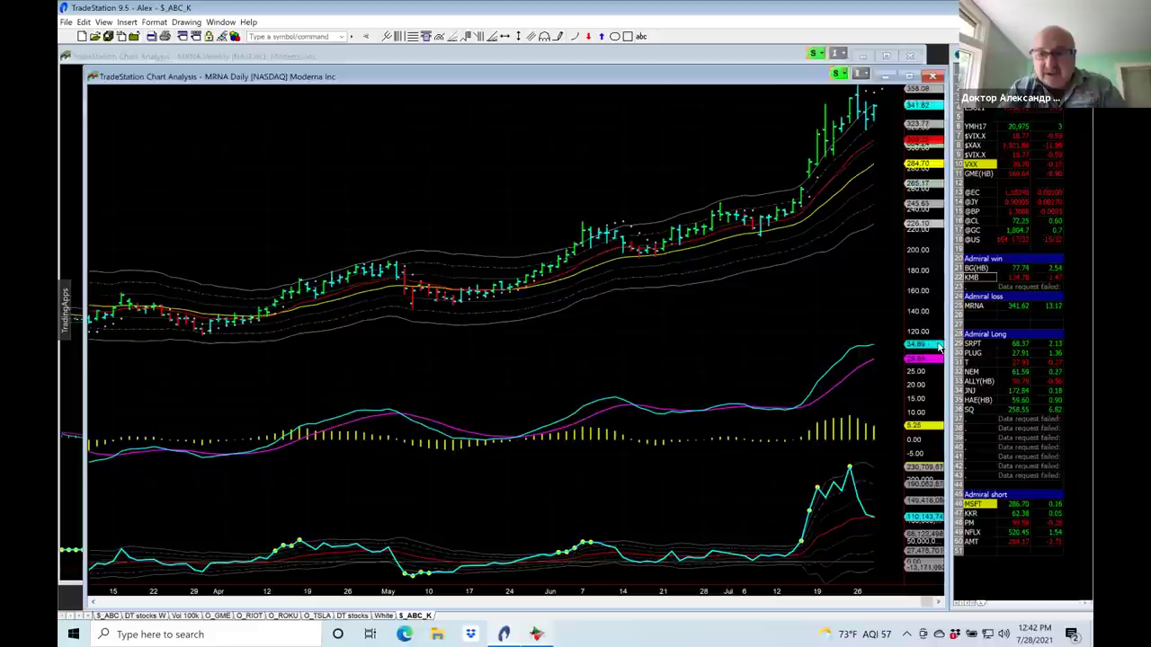
- Load MSFT from the Admiral short list and review its weekly and daily charts
{"action": "left_click", "coordinate": [971, 499]}
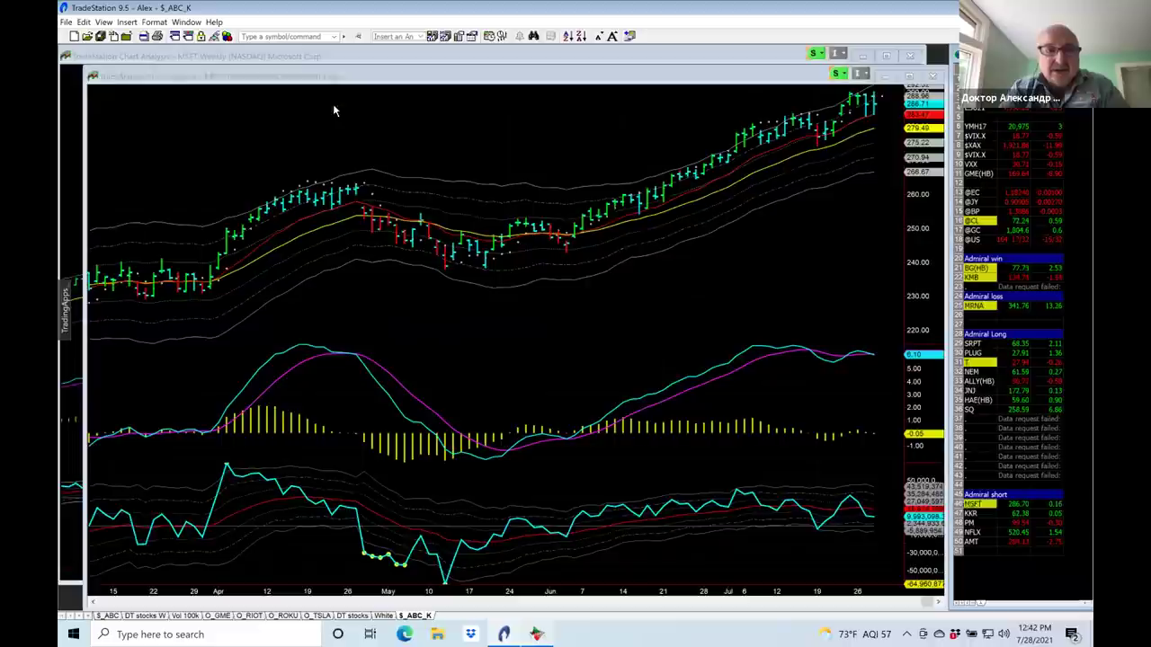
{"action": "mouse_move", "coordinate": [243, 5]}
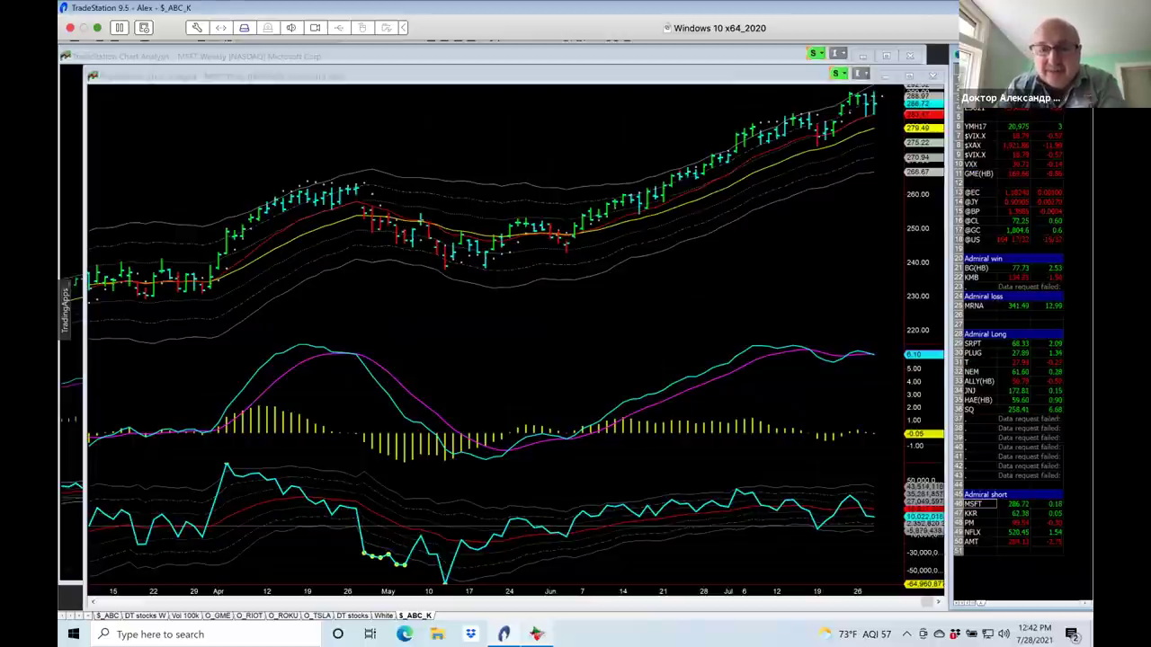
{"action": "left_click", "coordinate": [504, 56]}
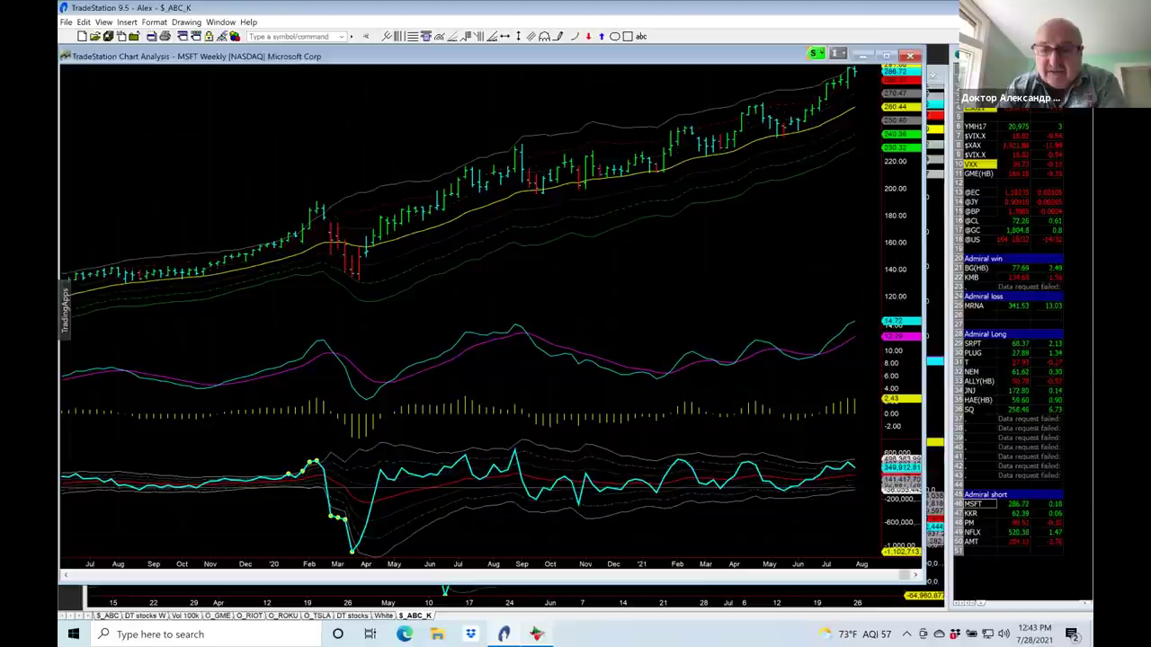
{"action": "left_click", "coordinate": [929, 193]}
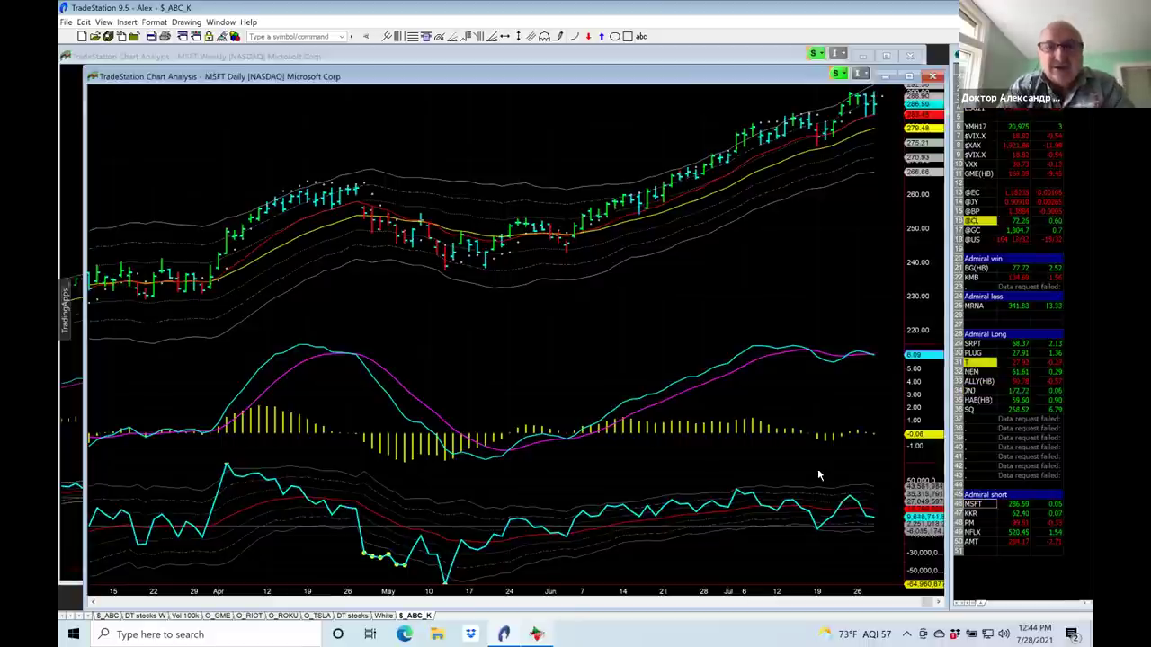
- Bring the weekly chart to the front and load the symbol KKR into it
{"action": "left_click", "coordinate": [499, 54]}
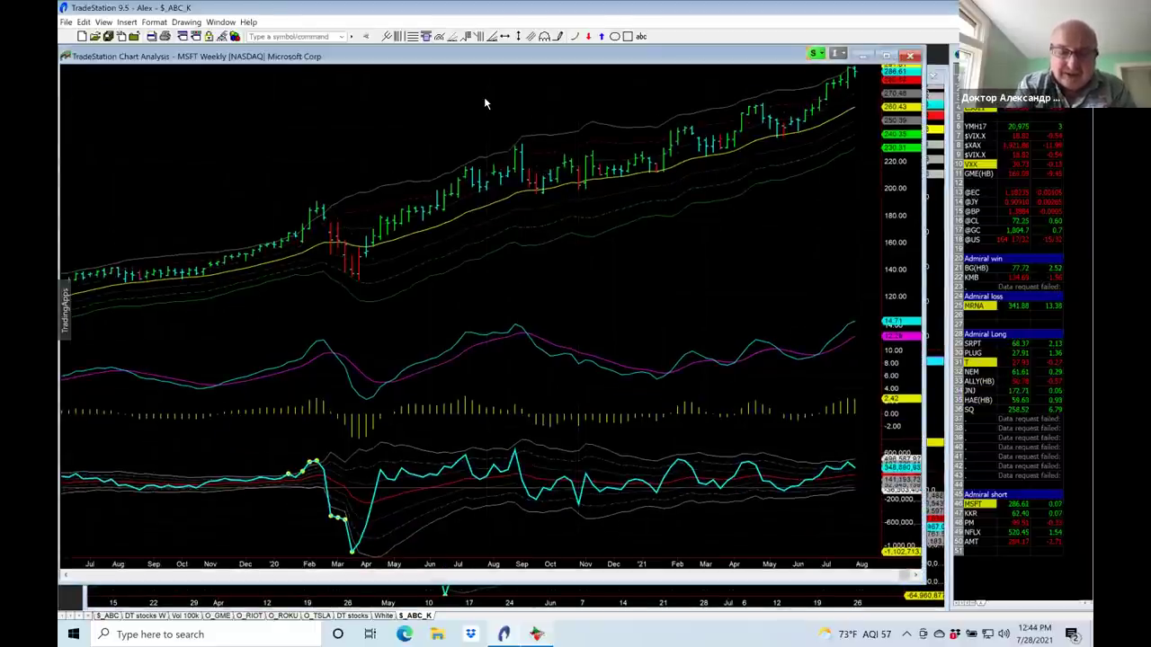
{"action": "type", "text": "kkr"}
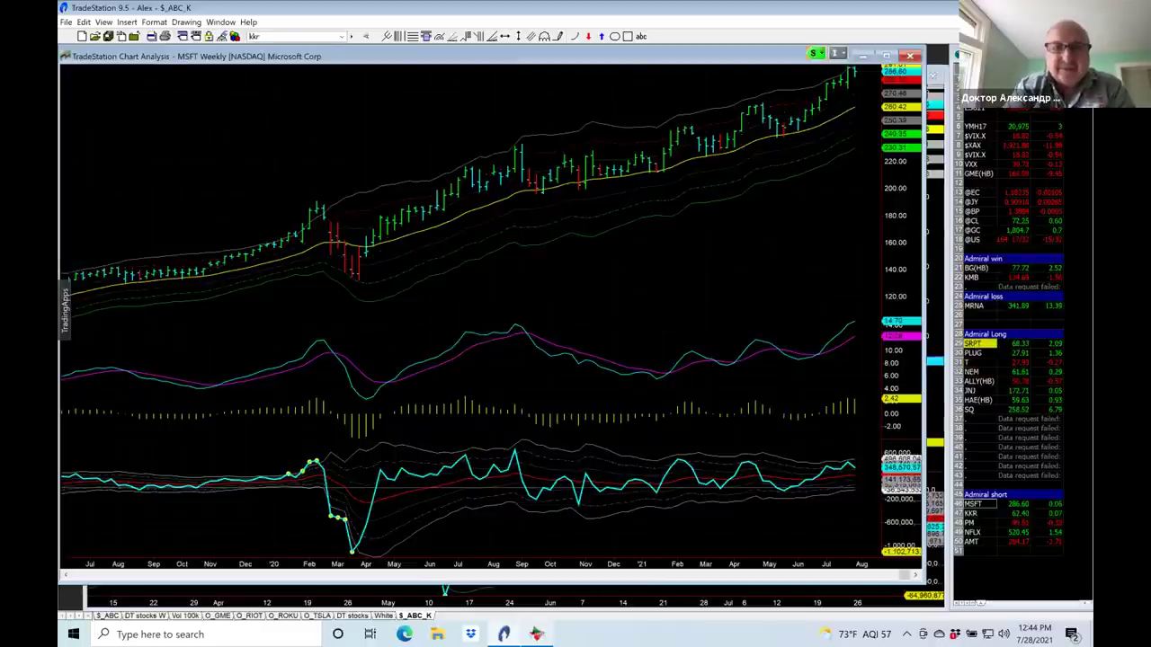
{"action": "key", "text": "Return"}
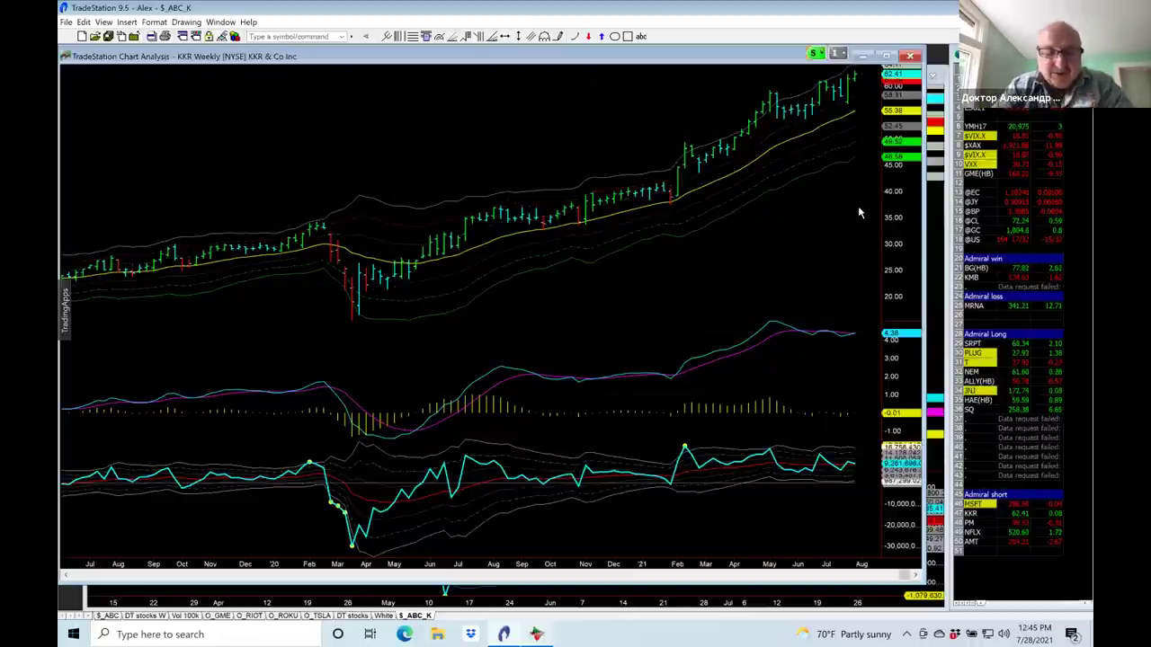
- Show the Data Window for the latest KKR weekly bar, read its values, and close the window
{"action": "key", "text": "ctrl+shift+d"}
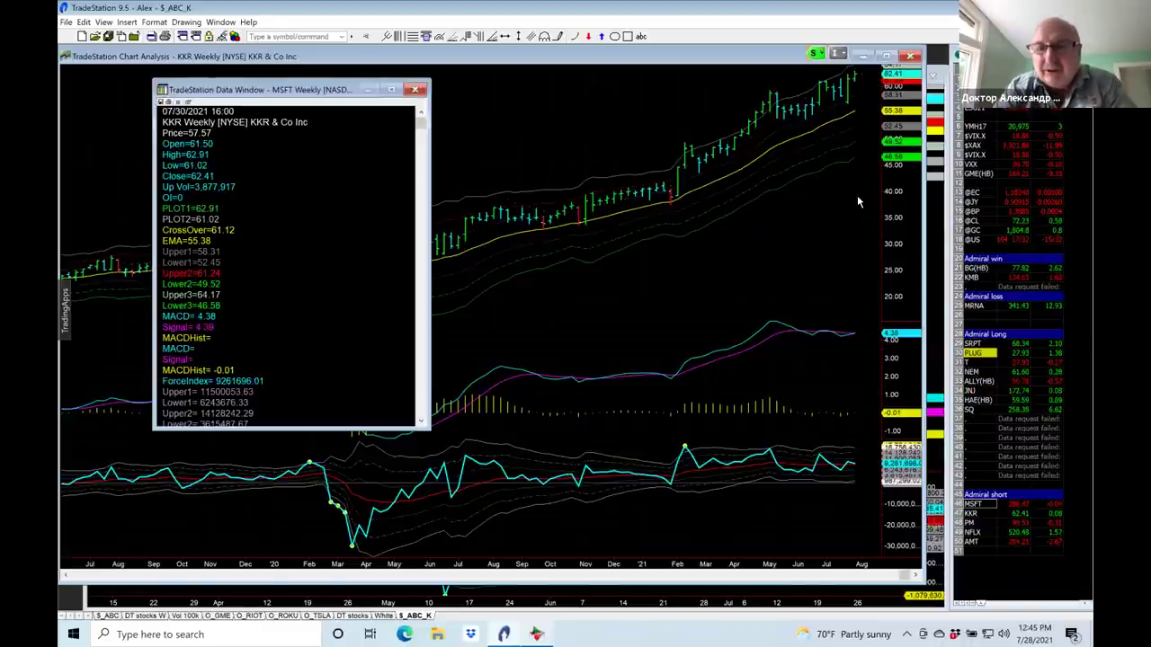
{"action": "mouse_move", "coordinate": [858, 194]}
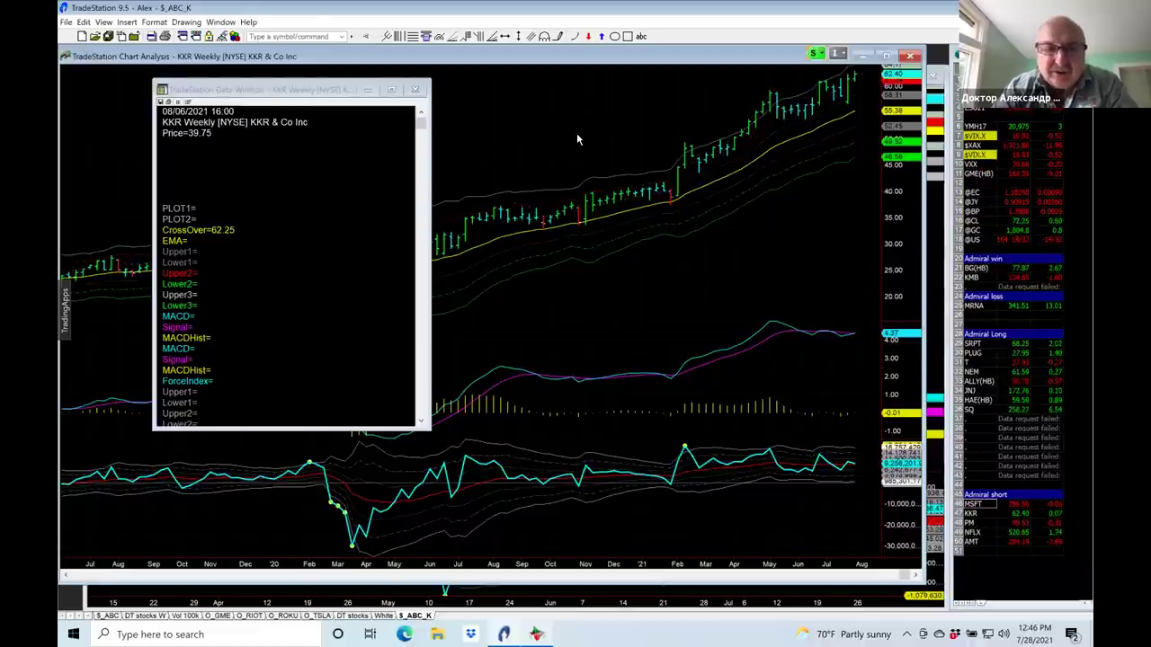
{"action": "left_click", "coordinate": [414, 90]}
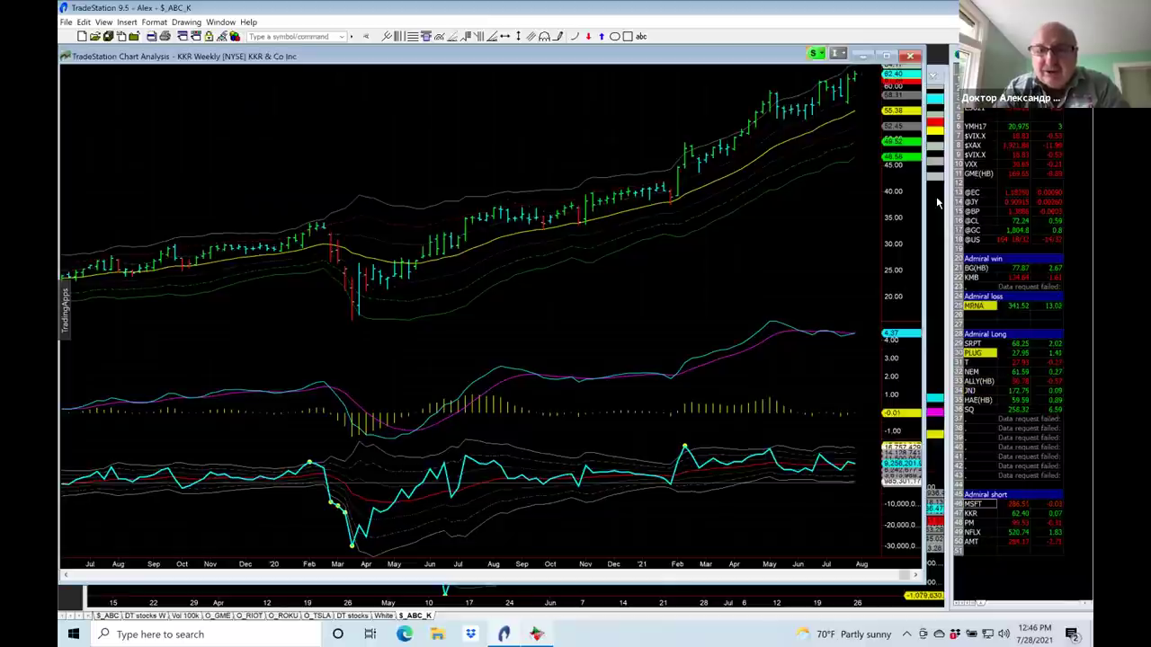
- Switch to the KKR daily chart, read the latest bar's values in the Data Window, and close it
{"action": "key", "text": "ctrl+Tab"}
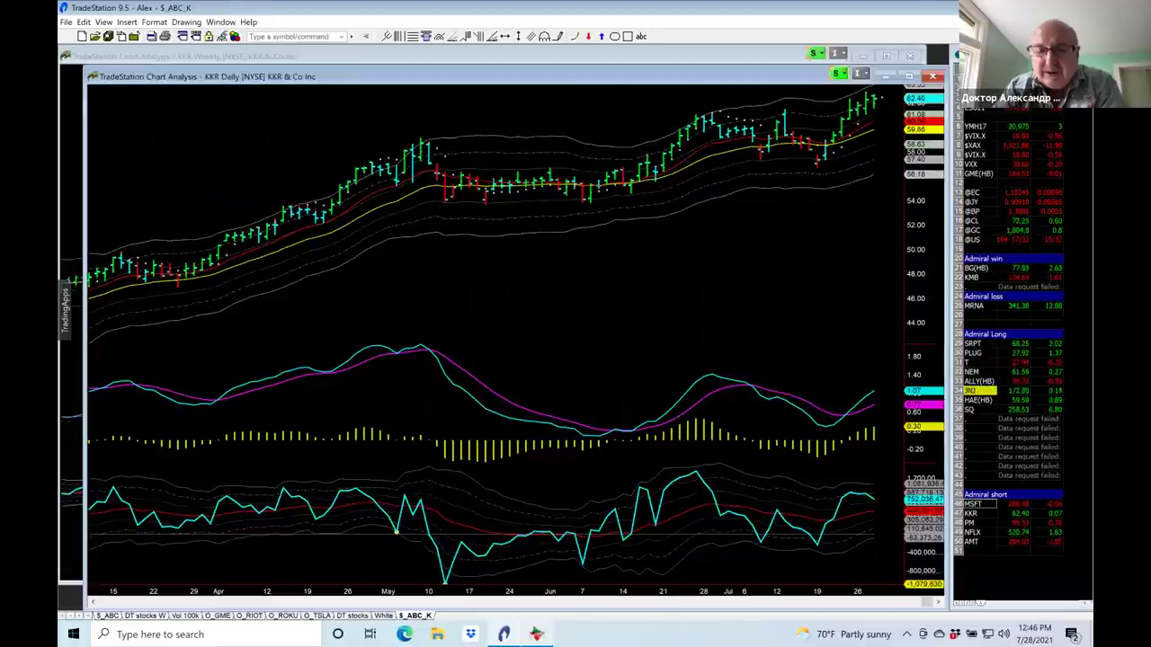
{"action": "left_click", "coordinate": [871, 236]}
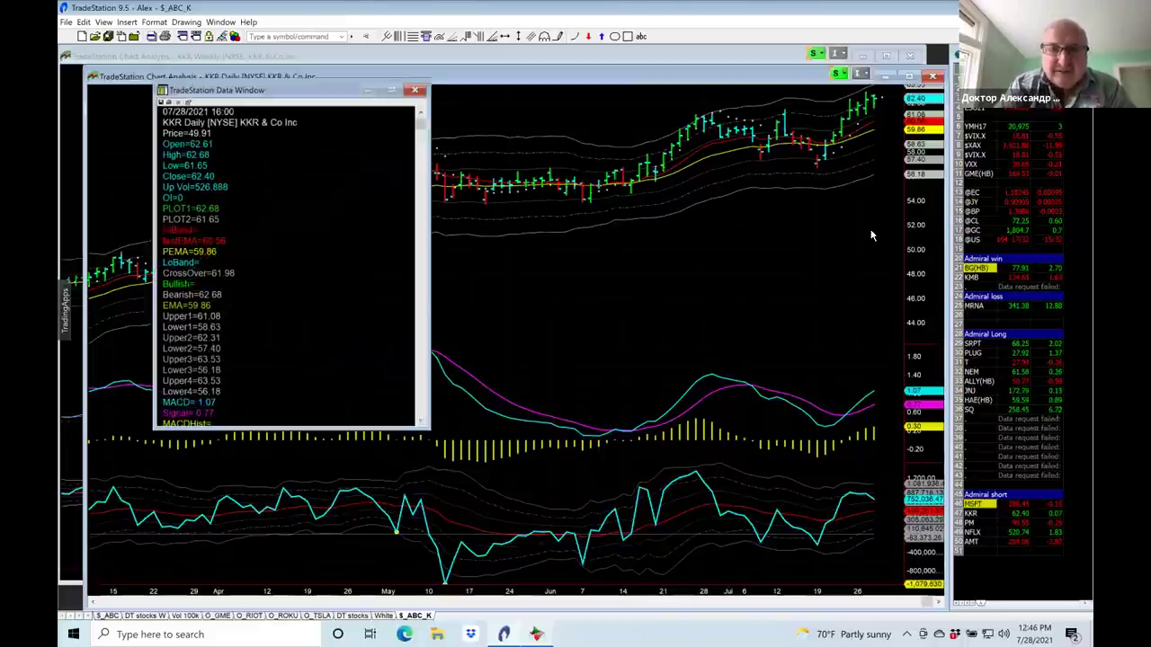
{"action": "mouse_move", "coordinate": [871, 235]}
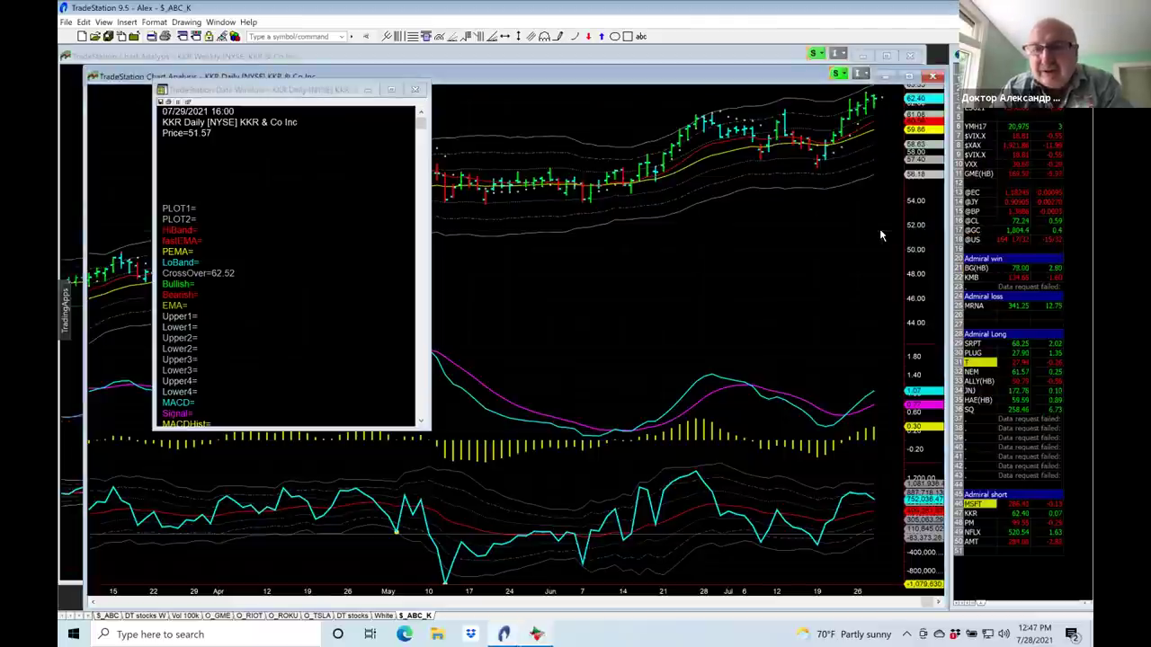
{"action": "left_click", "coordinate": [415, 91]}
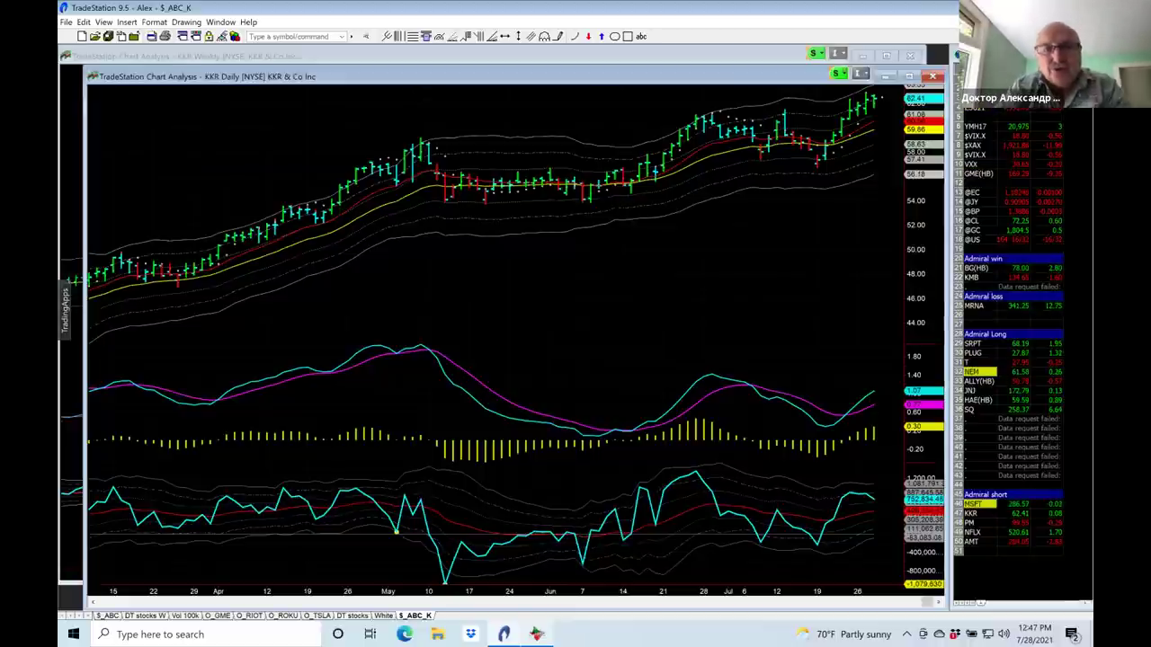
- Bring the weekly chart to the front, load the symbol PM, and review its daily chart
{"action": "left_click", "coordinate": [396, 56]}
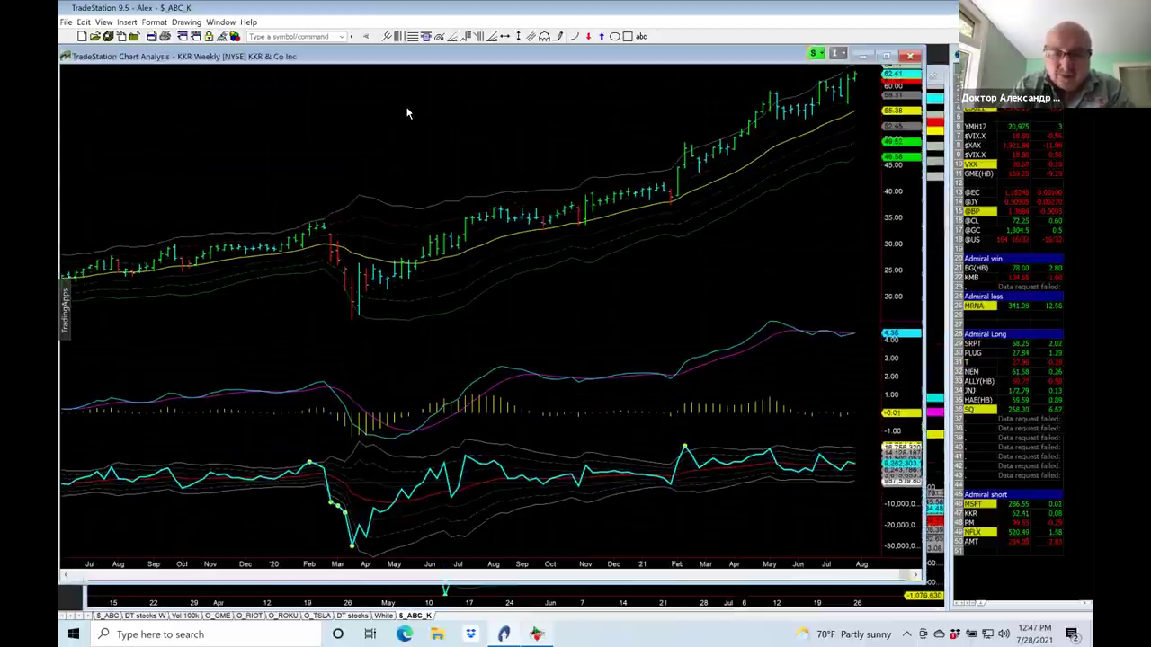
{"action": "type", "text": "PM"}
{"action": "key", "text": "Return"}
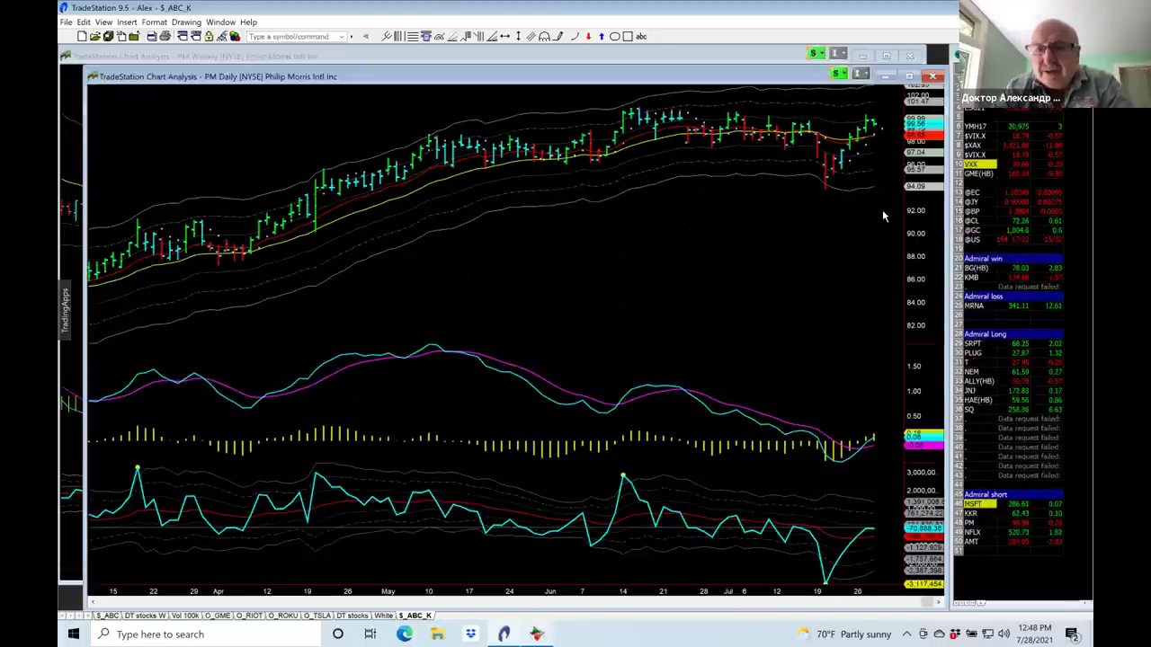
{"action": "mouse_move", "coordinate": [883, 212]}
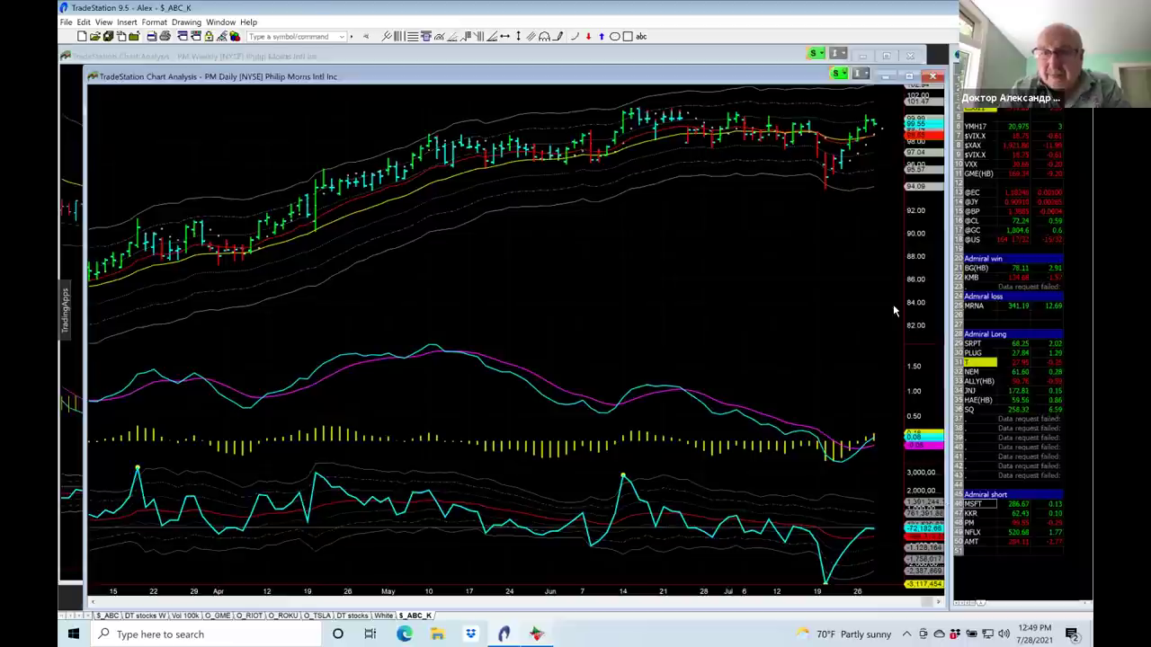
- Return to the weekly chart, load the symbol SRPT, and inspect the latest bar's data
{"action": "left_click", "coordinate": [722, 59]}
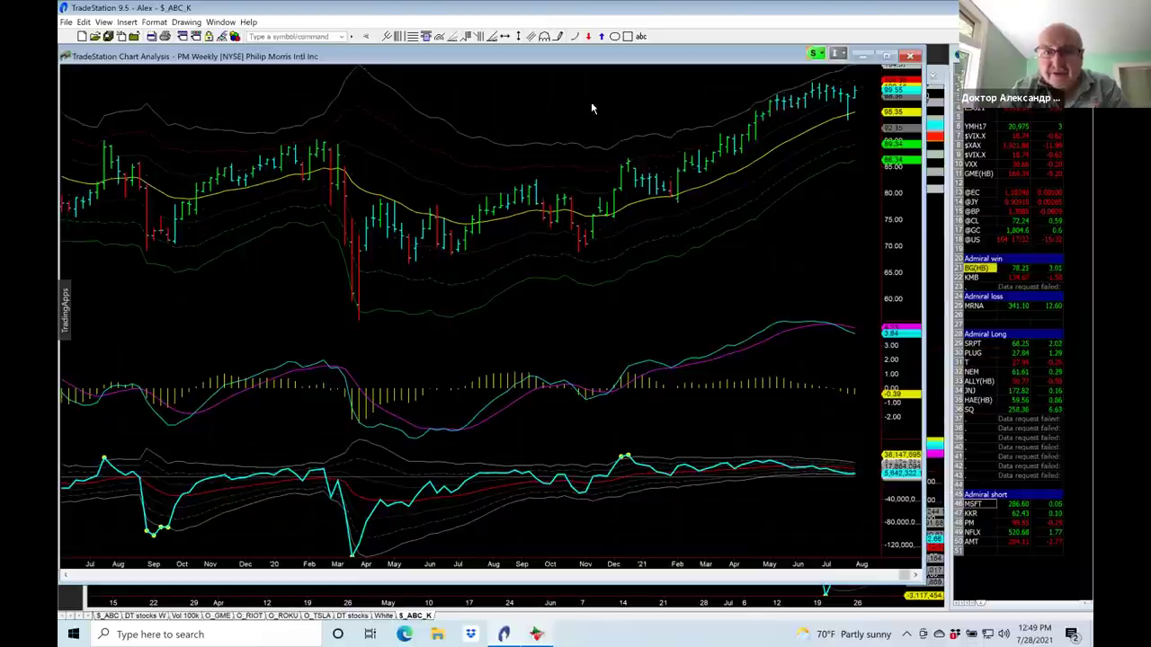
{"action": "type", "text": "sr"}
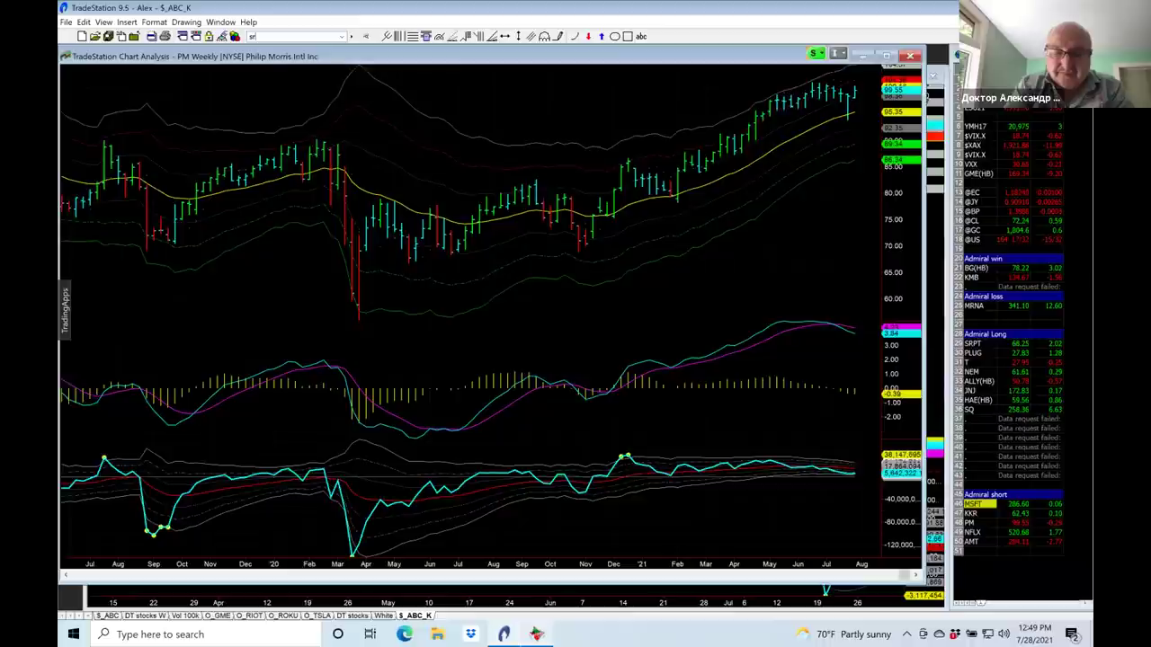
{"action": "type", "text": "pt"}
{"action": "key", "text": "Return"}
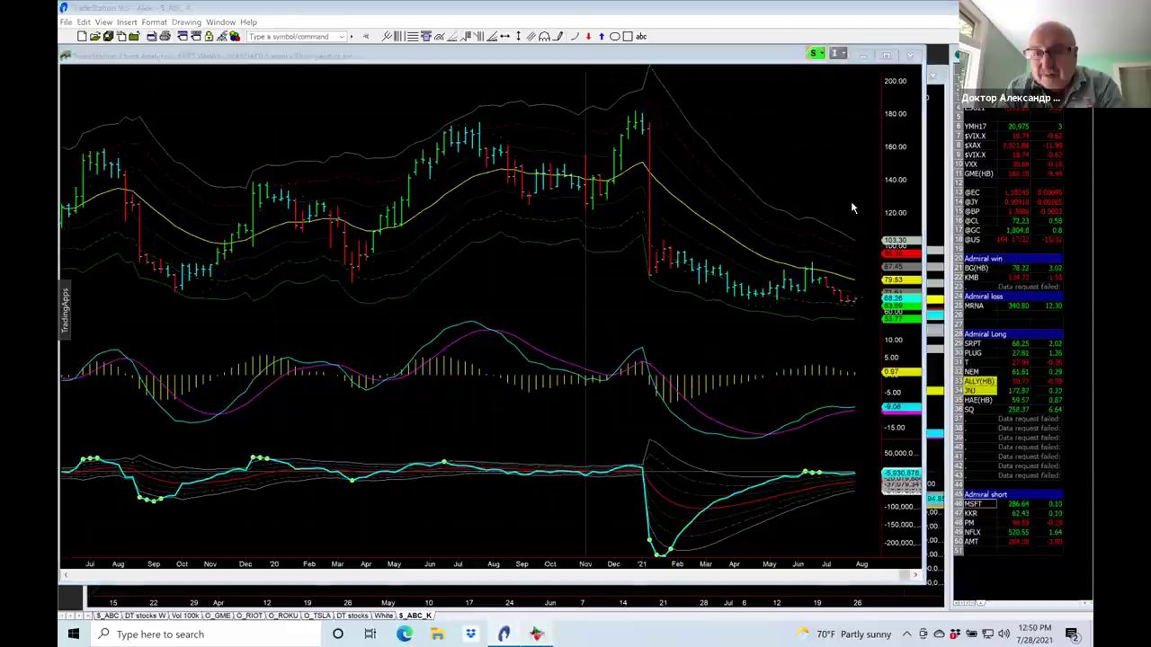
{"action": "mouse_move", "coordinate": [851, 206]}
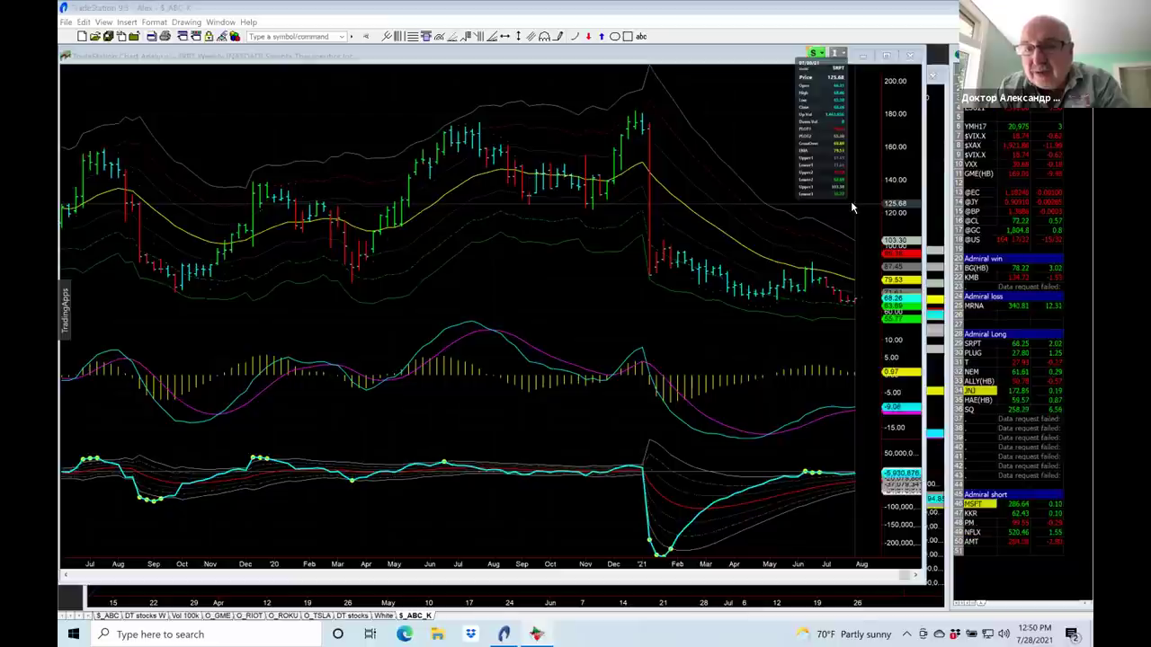
- Check SRPT's latest weekly bar and daily chart, and load the symbol MANH in the weekly chart
{"action": "left_click", "coordinate": [852, 207]}
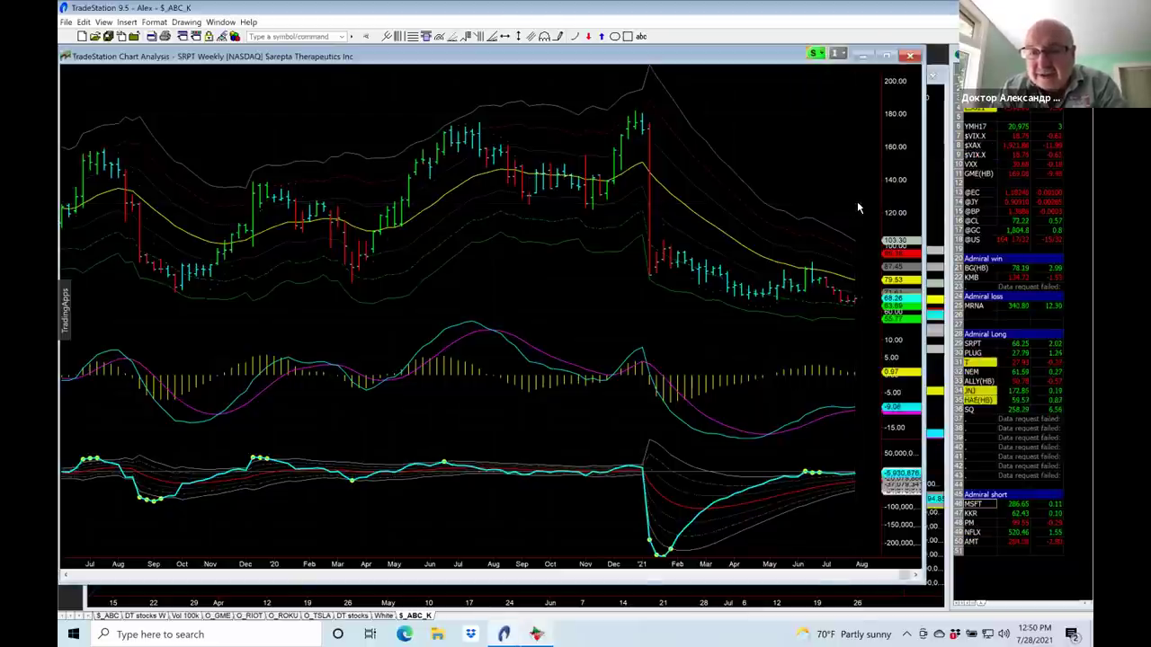
{"action": "mouse_move", "coordinate": [859, 213]}
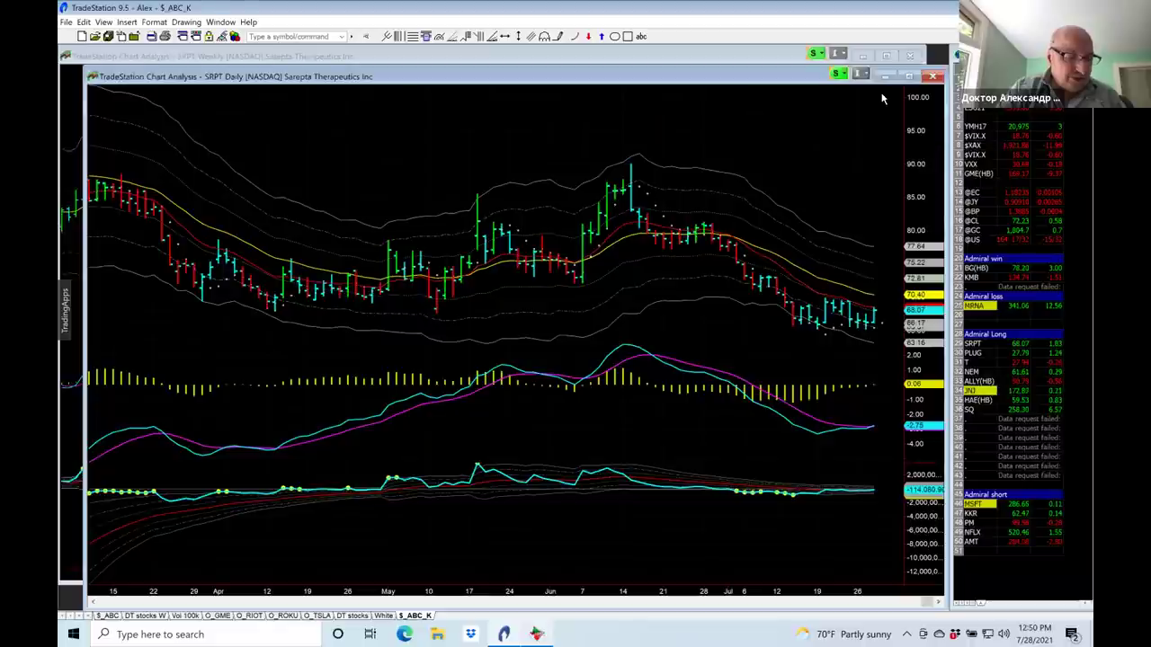
{"action": "left_click", "coordinate": [562, 52]}
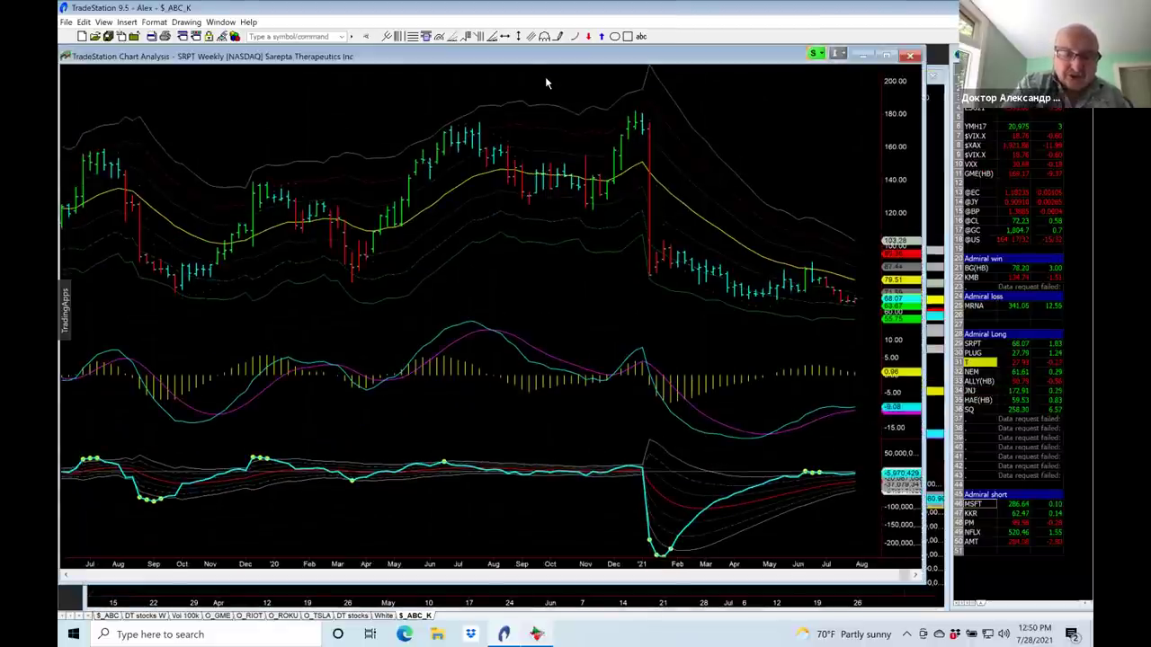
{"action": "type", "text": "manh"}
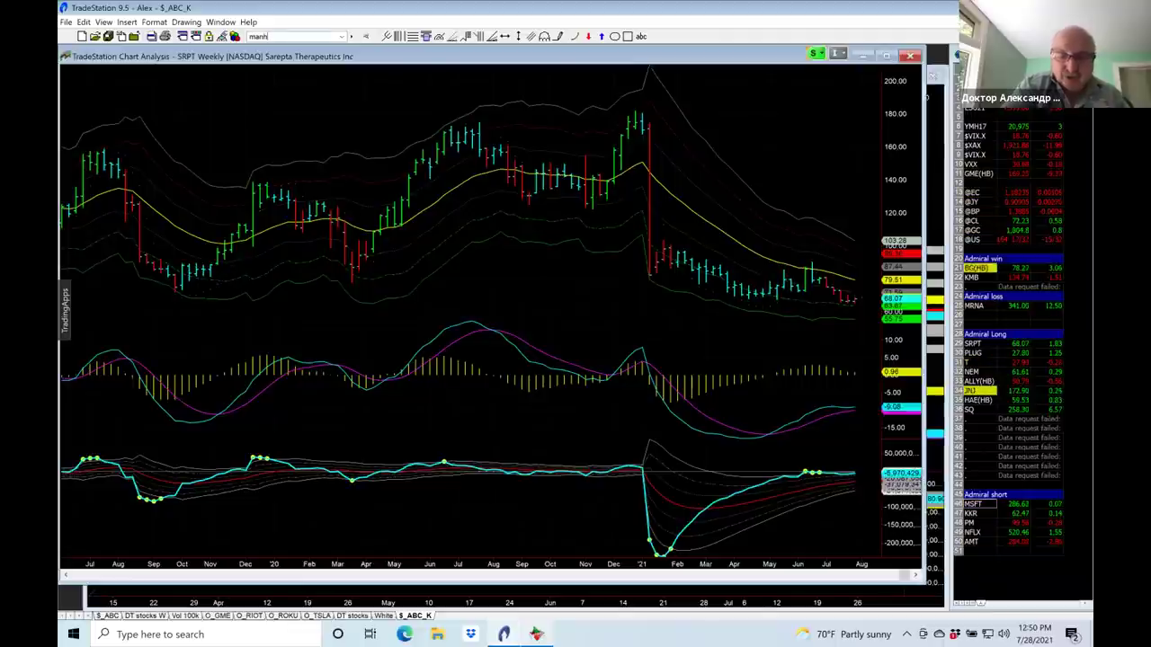
{"action": "key", "text": "Return"}
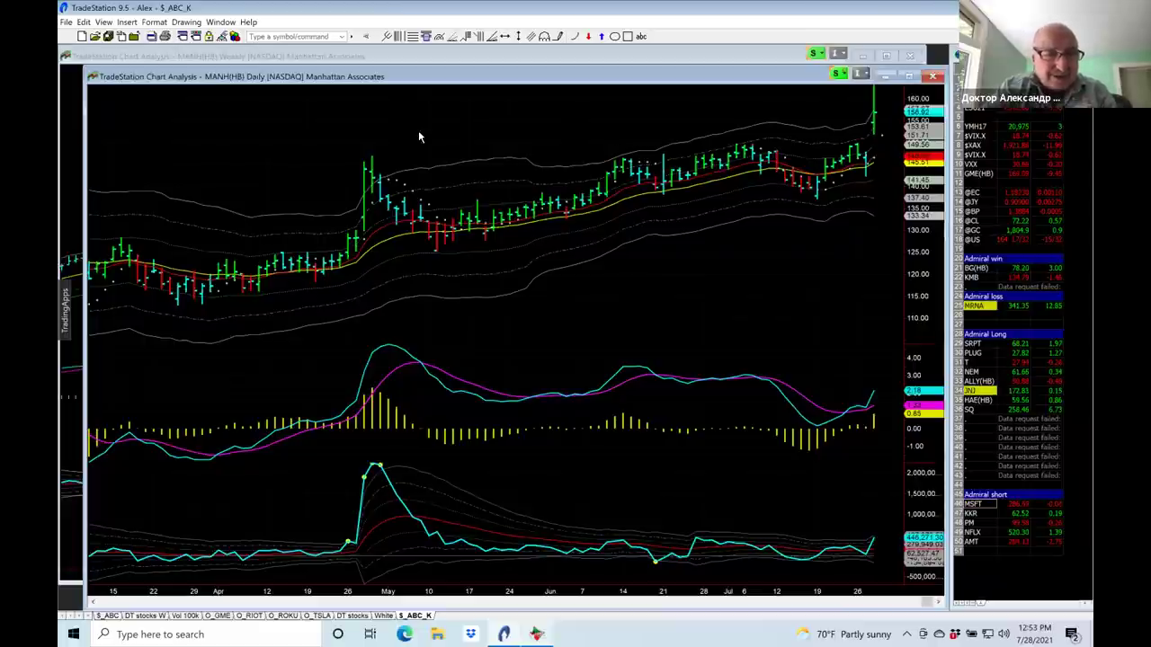
- Return to the weekly chart, load the symbol PLUG, and review its weekly and daily charts
{"action": "left_click", "coordinate": [441, 58]}
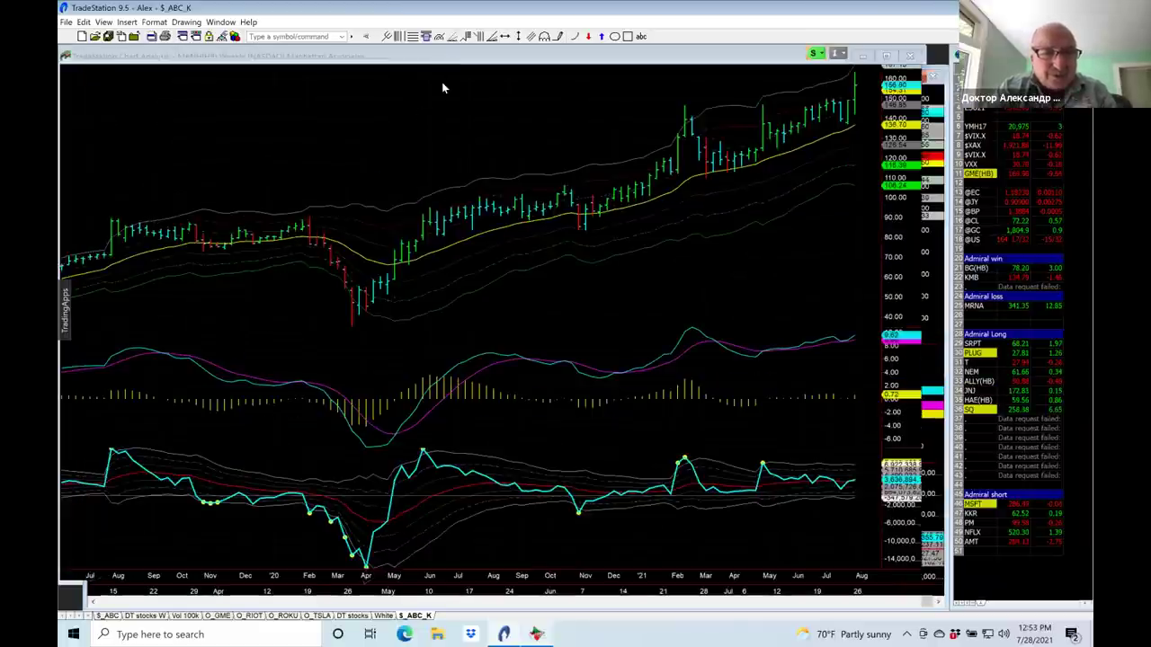
{"action": "type", "text": "plug"}
{"action": "key", "text": "Return"}
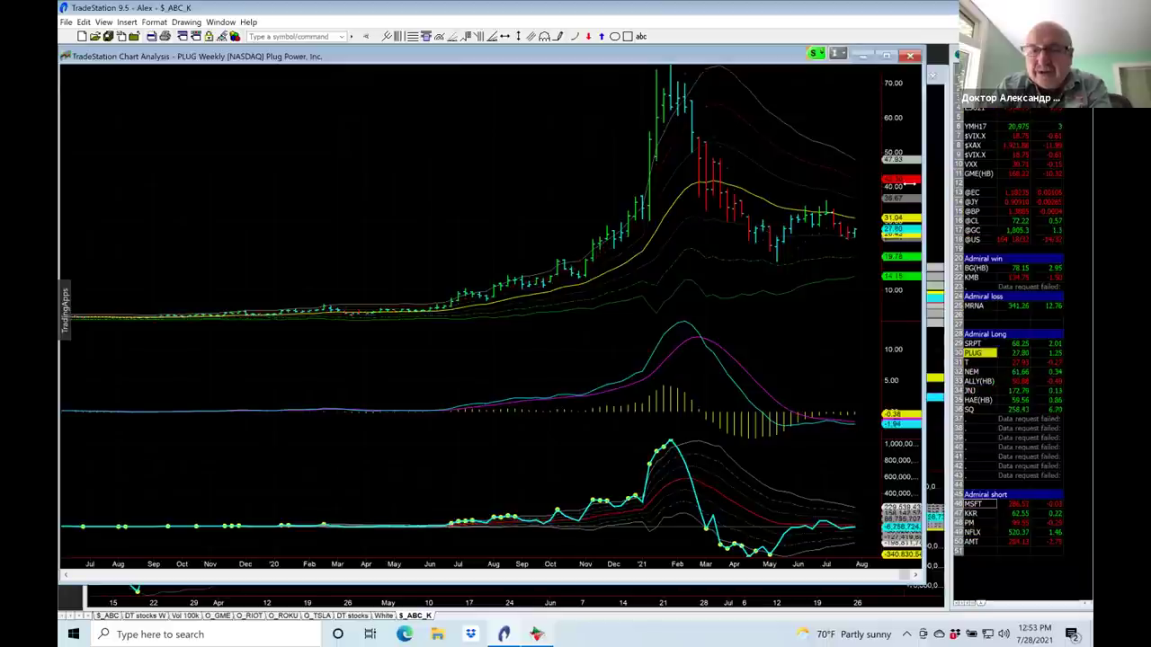
{"action": "key", "text": "ctrl+Tab"}
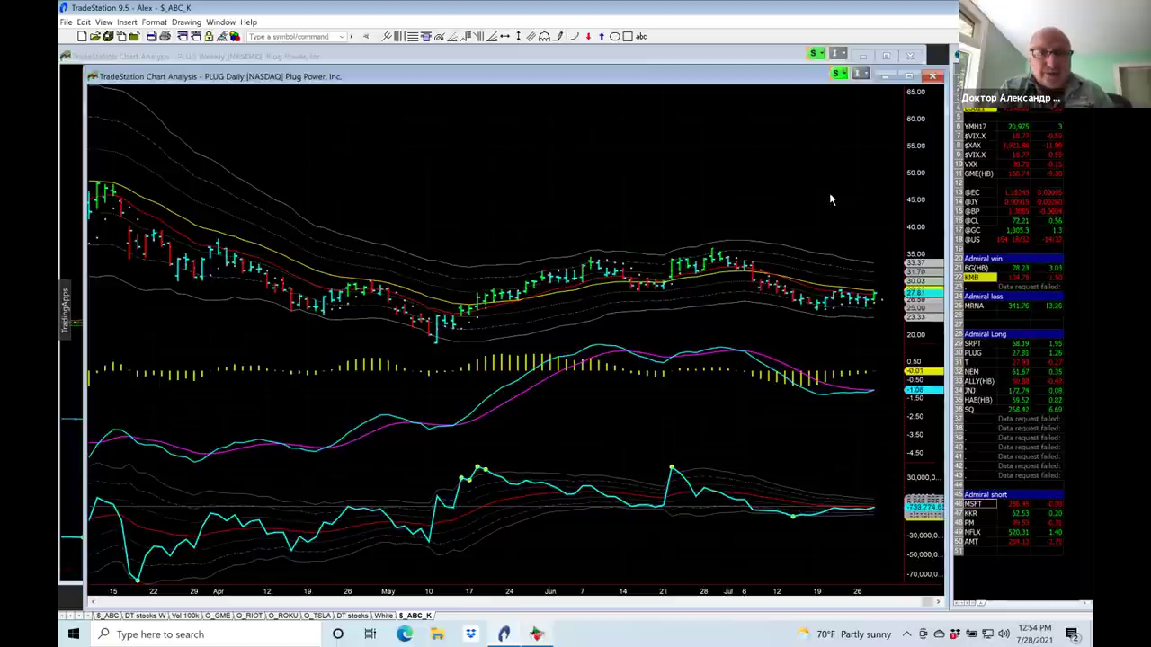
- Bring the weekly chart forward, load the symbol T, and compare its weekly and daily charts
{"action": "left_click", "coordinate": [647, 54]}
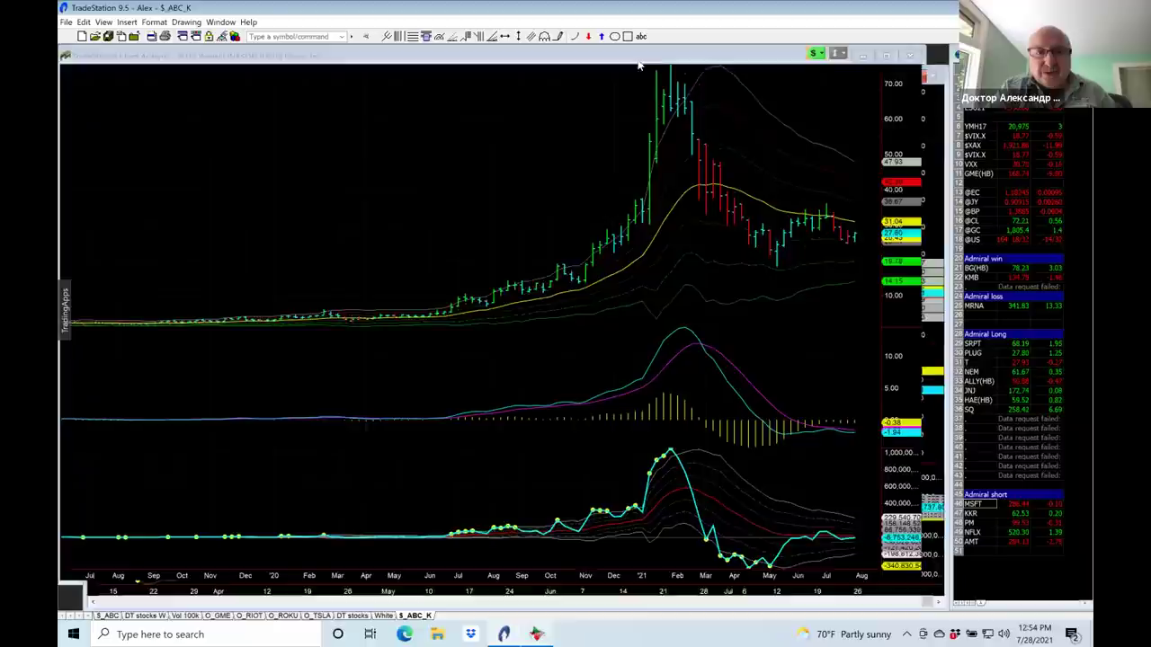
{"action": "type", "text": "T"}
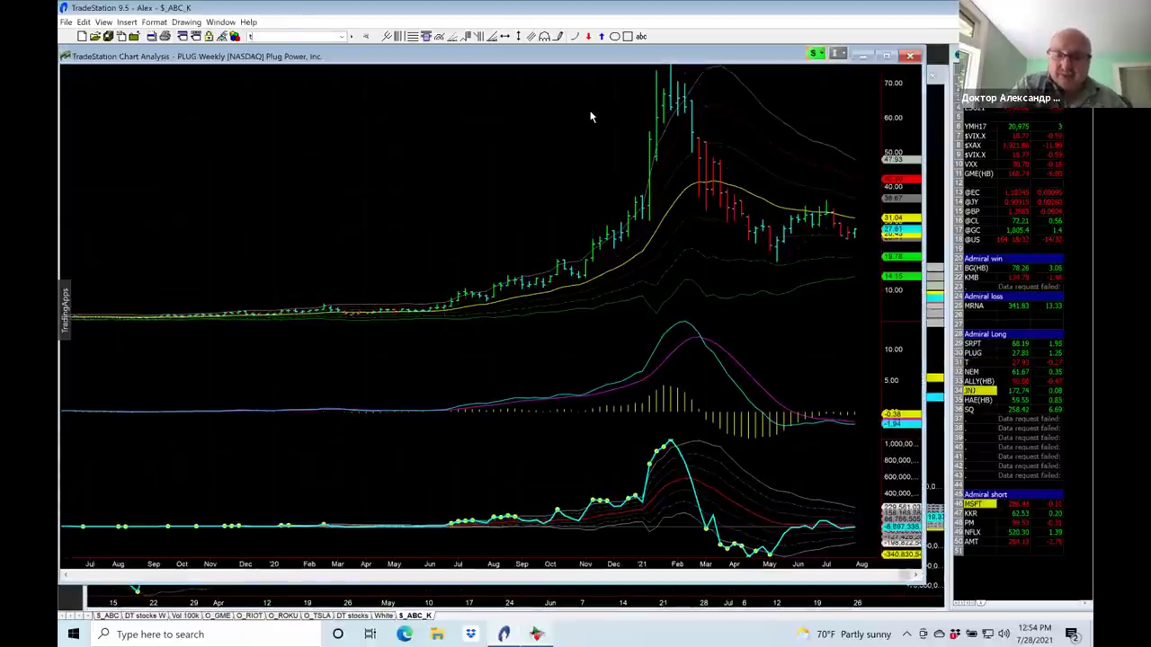
{"action": "key", "text": "Return"}
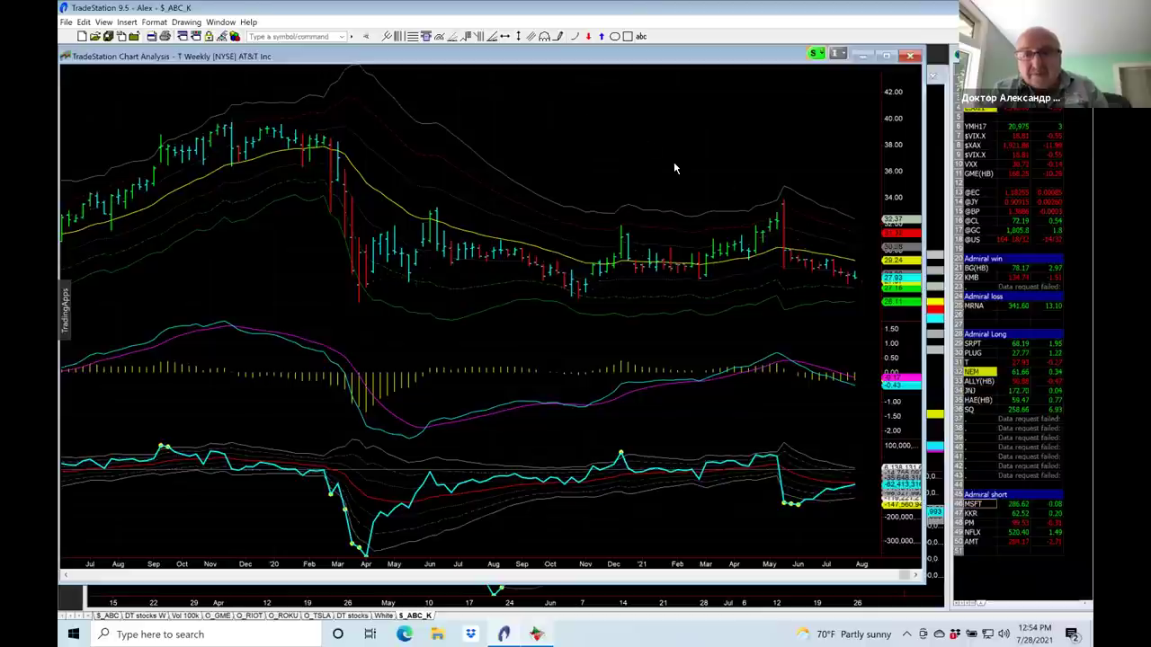
{"action": "left_click", "coordinate": [935, 160]}
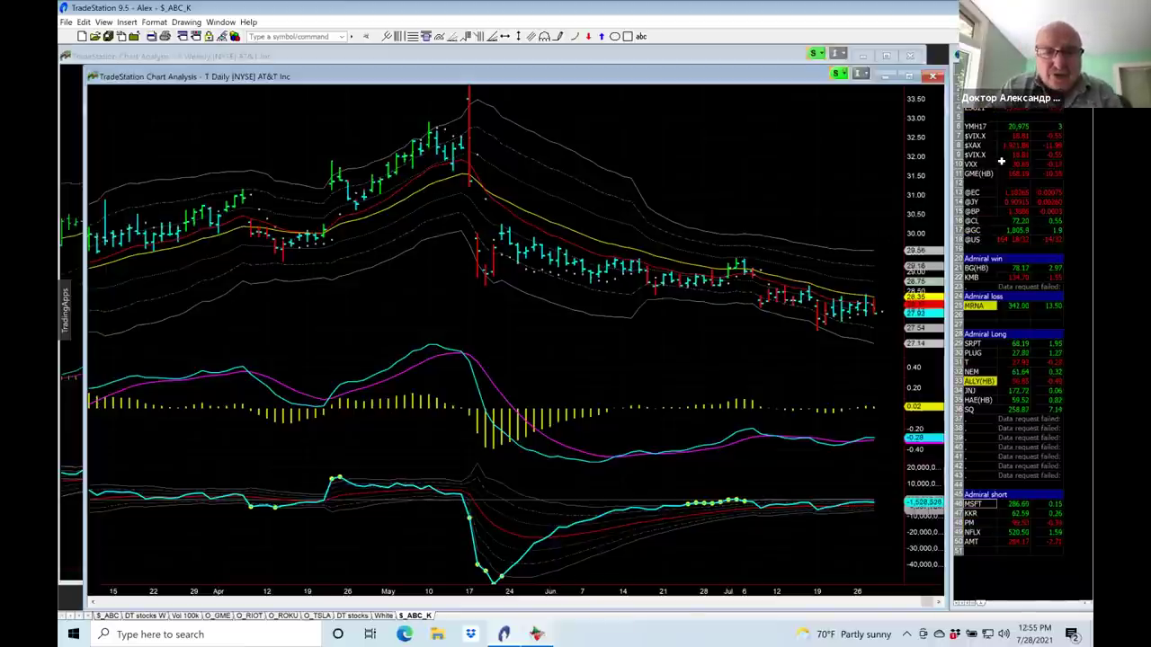
- Switch back to the weekly chart, load the symbol NEM, and review its weekly and daily charts
{"action": "left_click", "coordinate": [508, 54]}
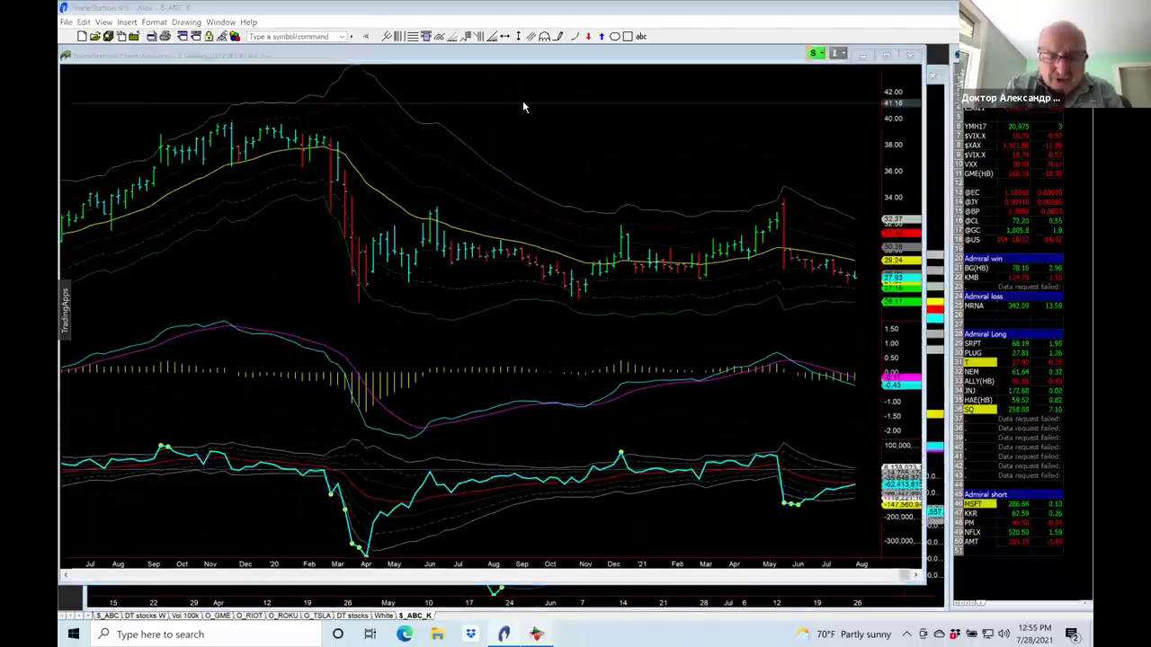
{"action": "type", "text": "nem"}
{"action": "key", "text": "Return"}
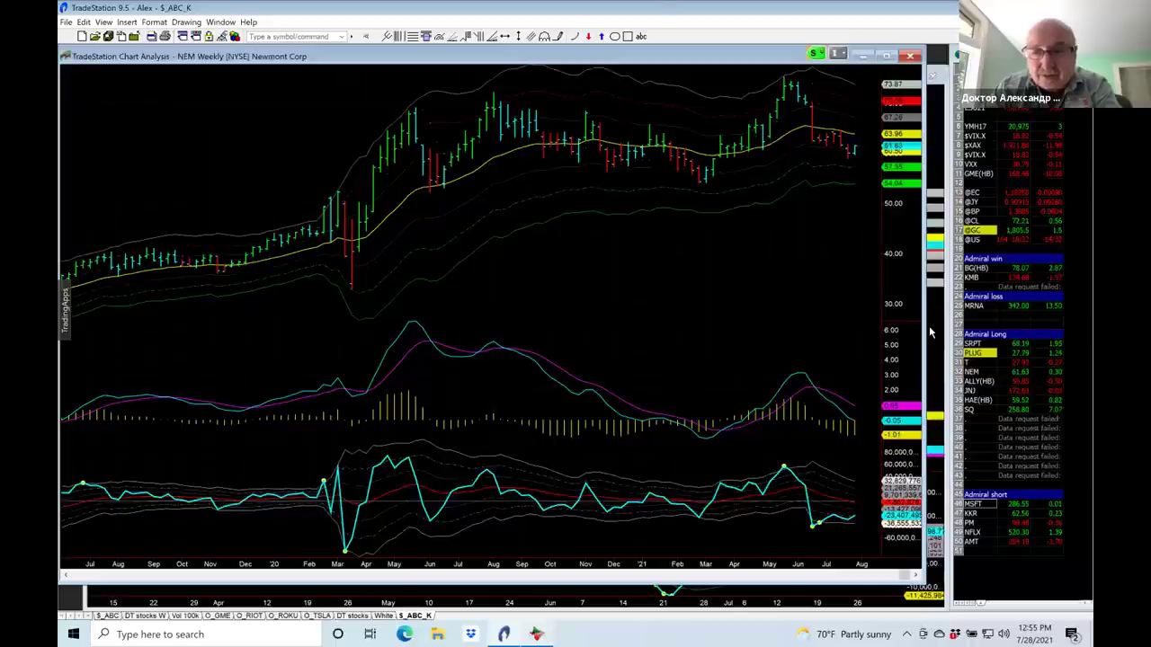
{"action": "key", "text": "ctrl+Tab"}
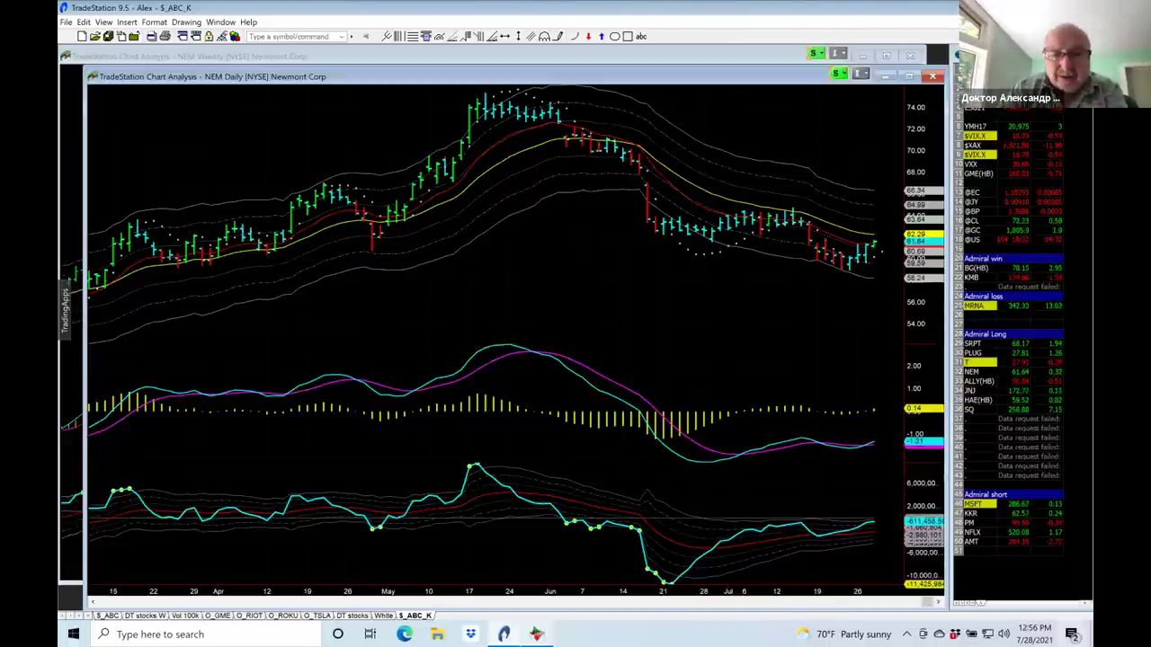
- Load the symbol ALLY and examine its daily and weekly charts
{"action": "type", "text": "ally"}
{"action": "key", "text": "Return"}
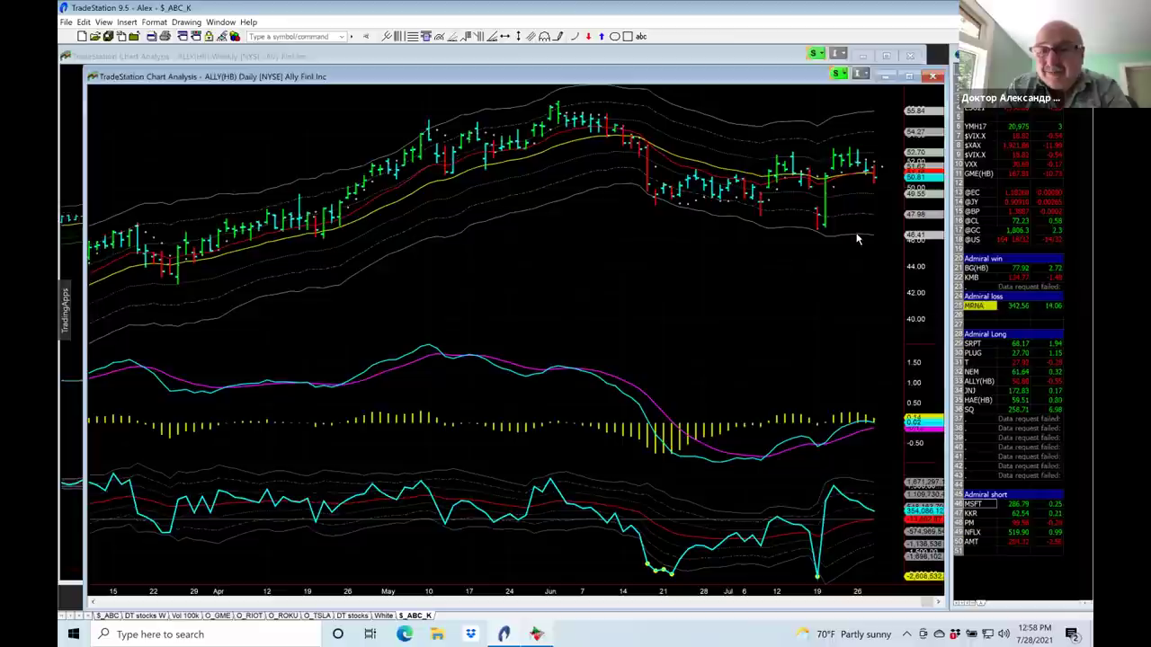
{"action": "left_click", "coordinate": [688, 58]}
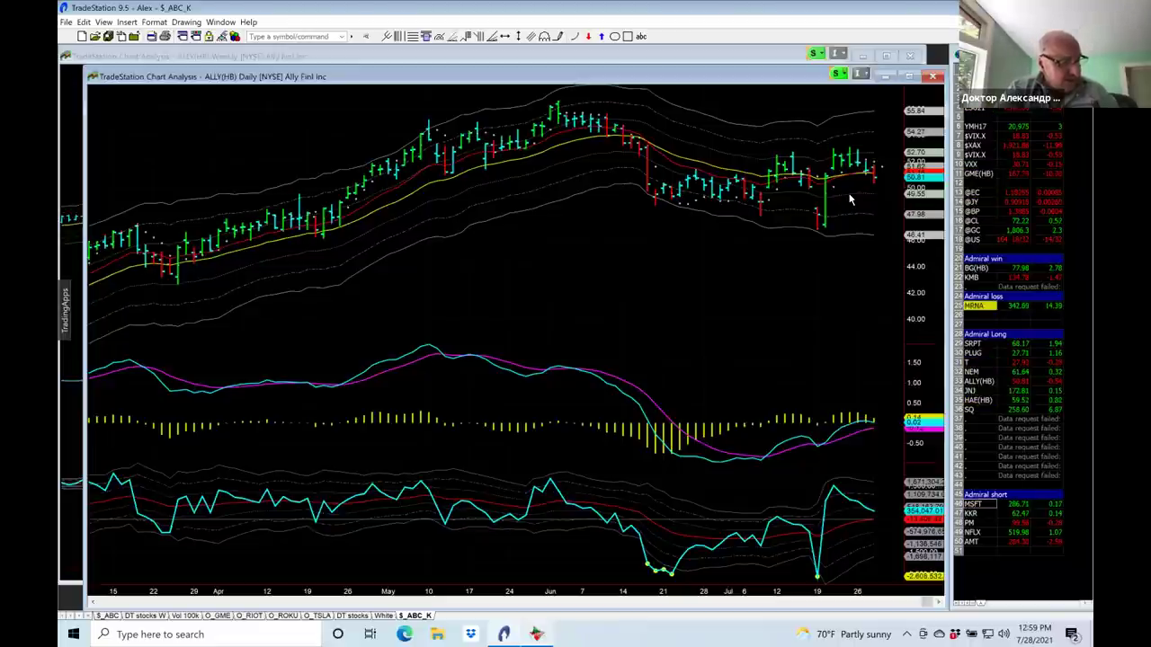
- Load JNJ in the weekly chart and review it, and load REGN to study its weekly and daily charts
{"action": "left_click", "coordinate": [669, 63]}
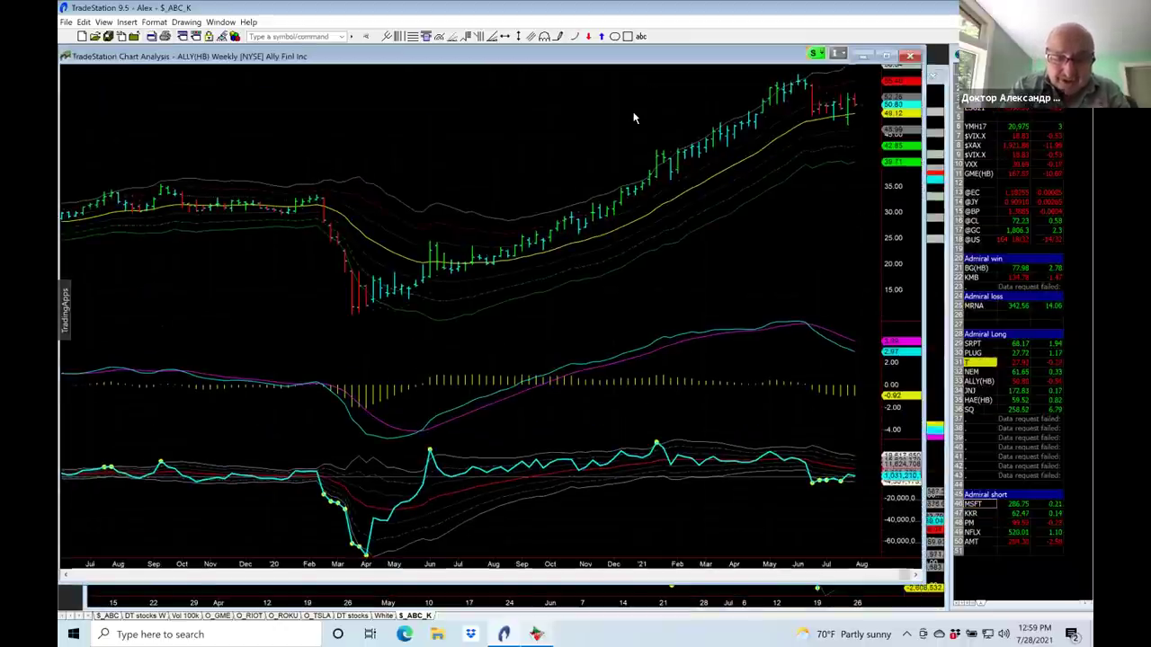
{"action": "type", "text": "jnj"}
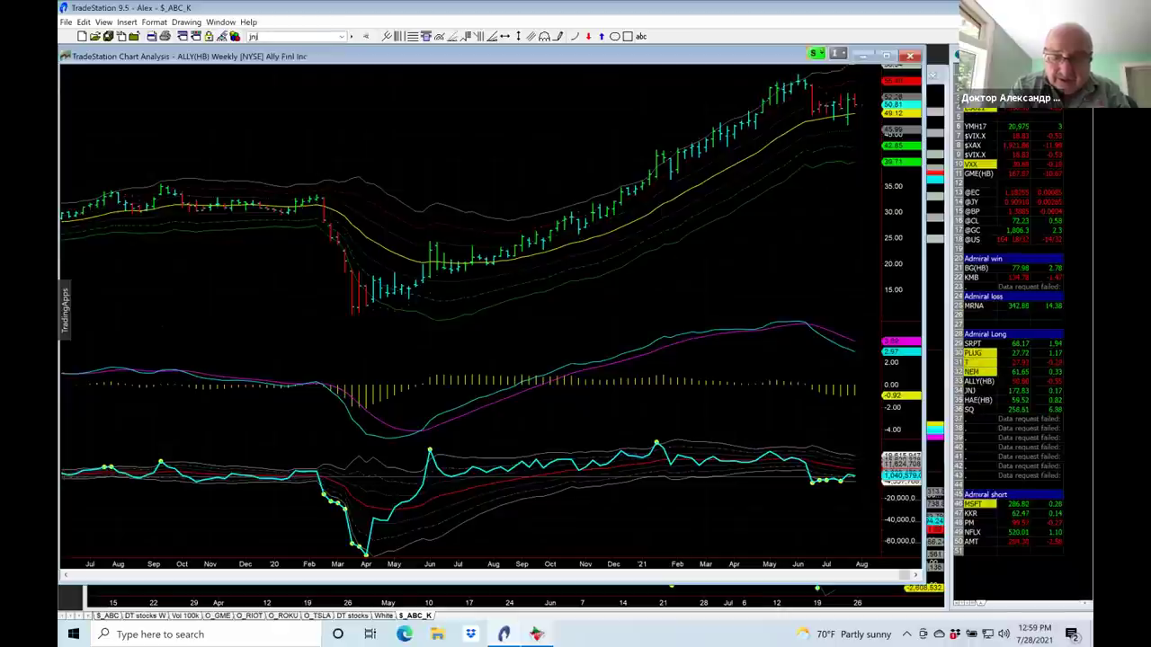
{"action": "key", "text": "Return"}
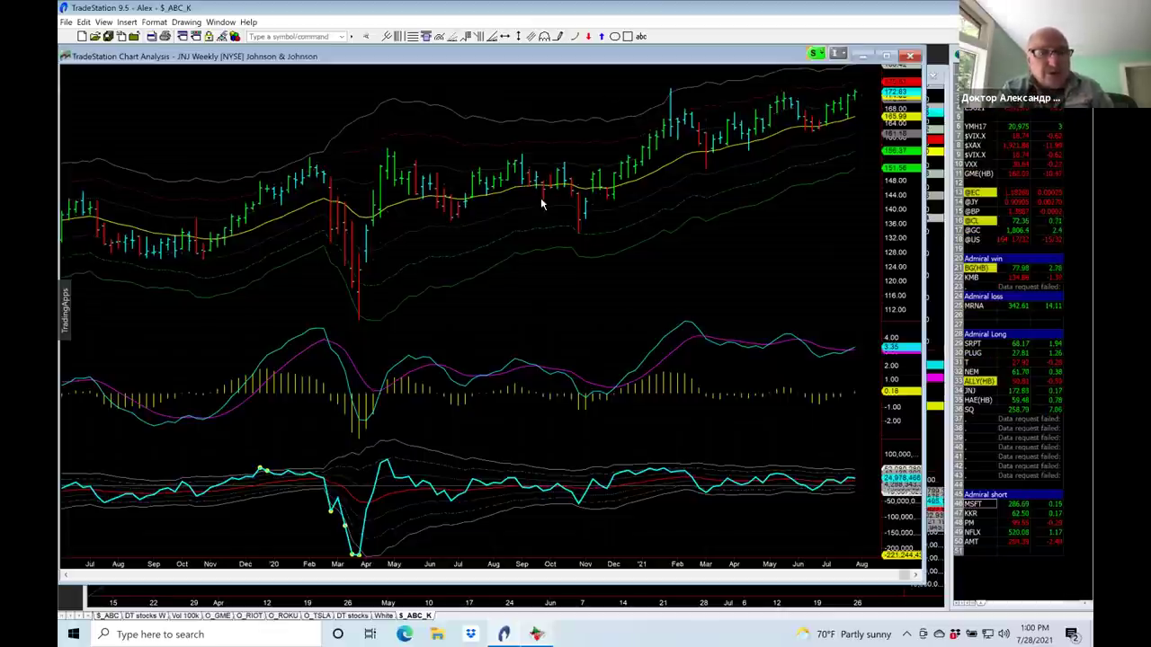
{"action": "type", "text": "regi"}
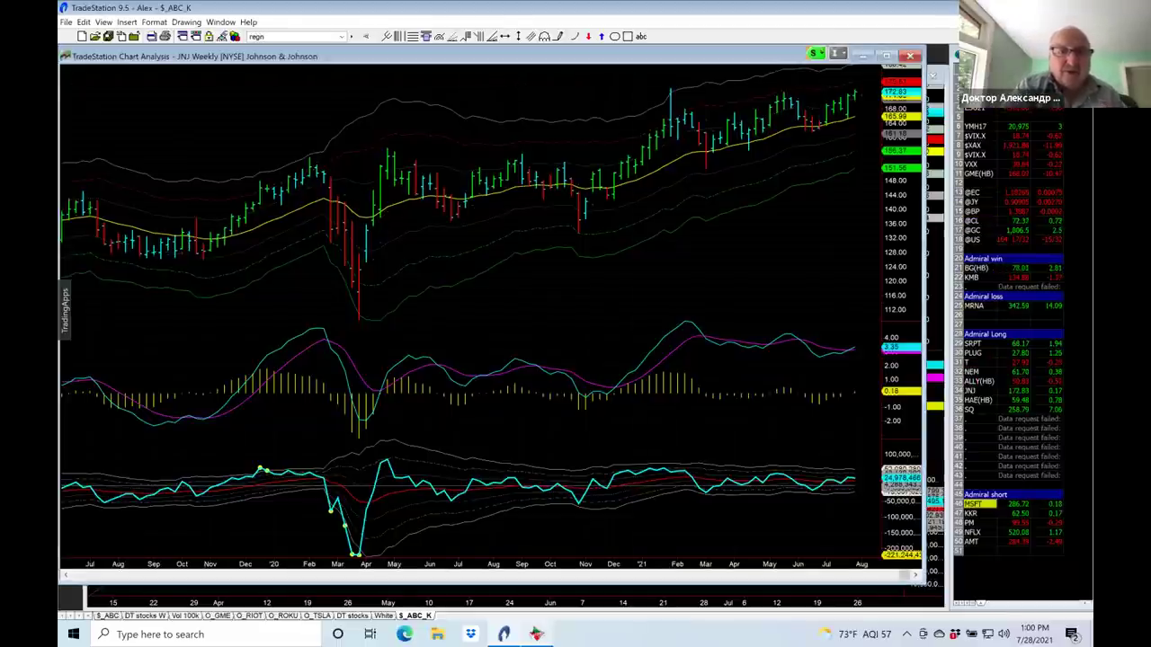
{"action": "key", "text": "Return"}
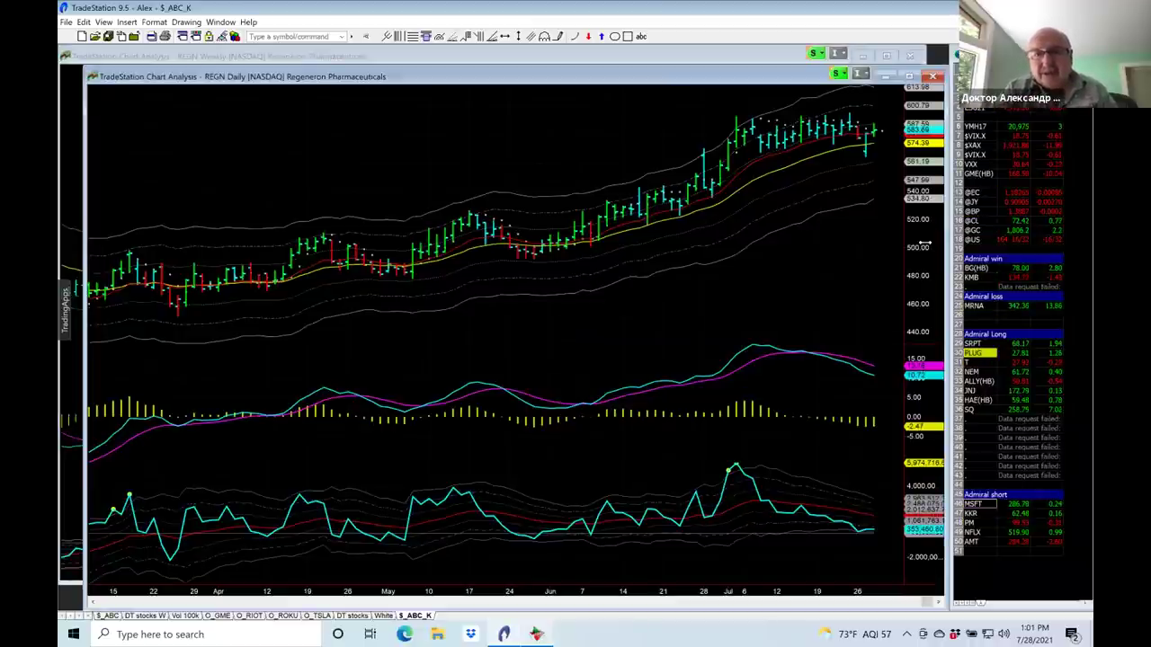
- Return to the weekly chart, load the symbol SQ, and review its weekly and daily charts
{"action": "left_click", "coordinate": [761, 61]}
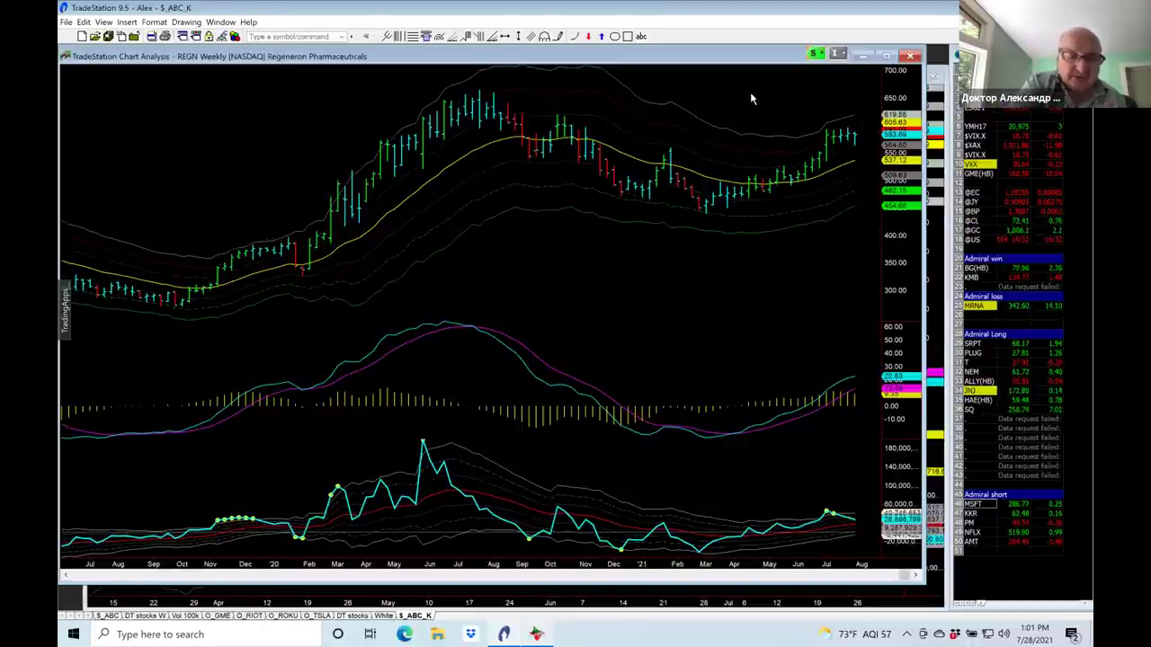
{"action": "type", "text": "sq"}
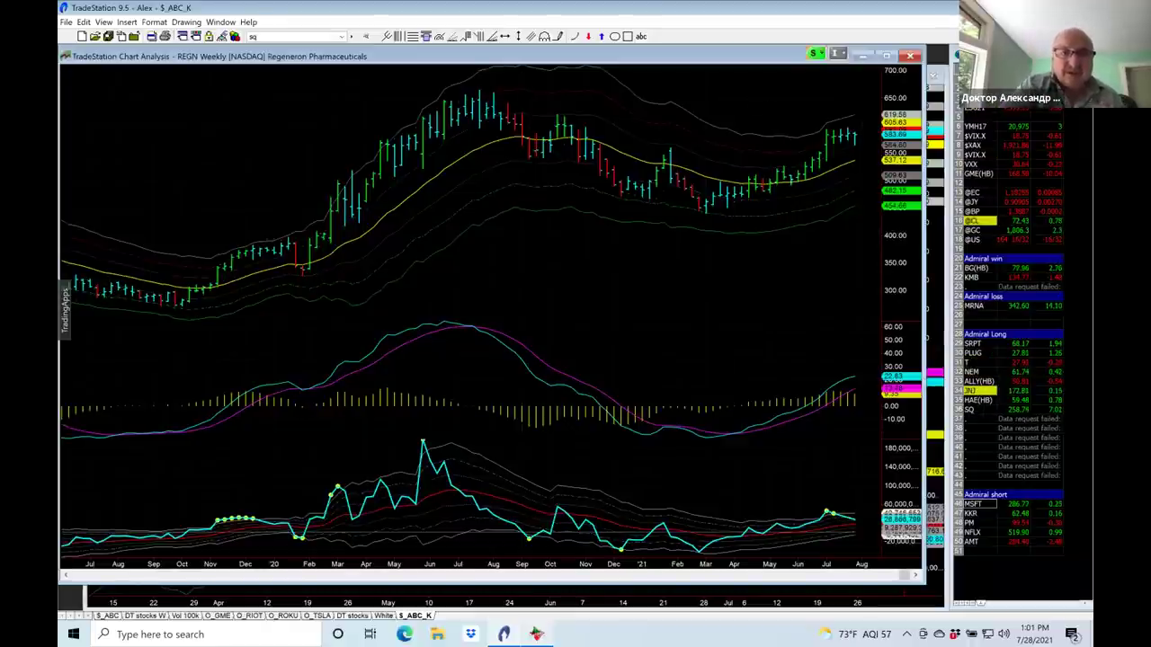
{"action": "key", "text": "Return"}
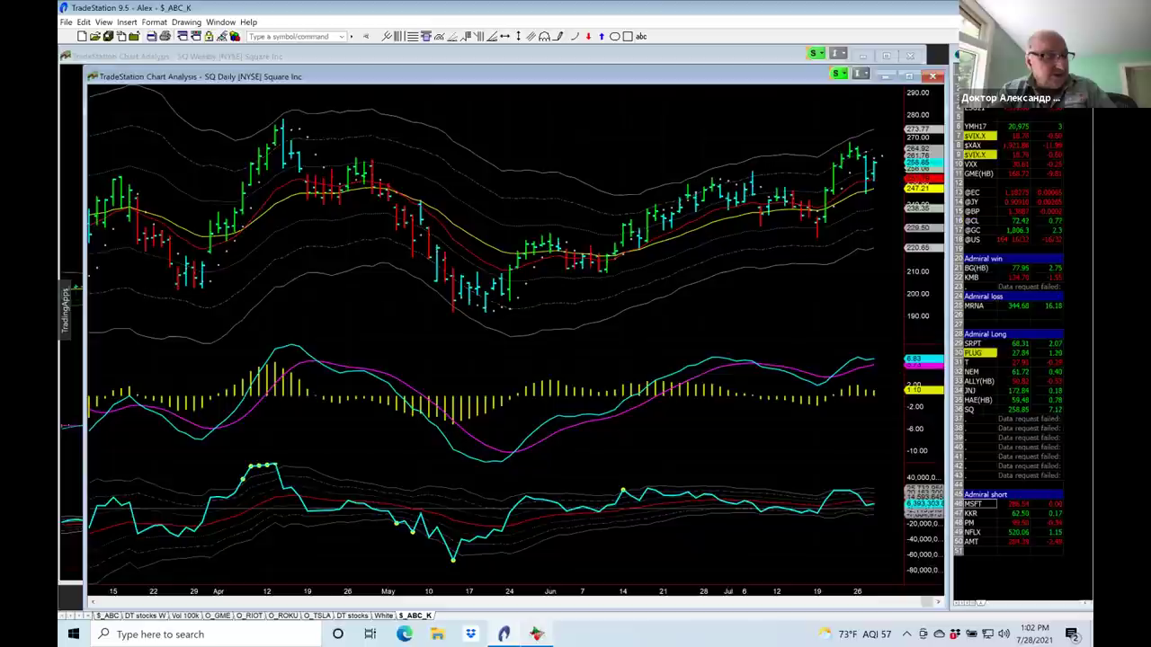
- Bring the weekly chart to the front and load the symbol AMT
{"action": "left_click", "coordinate": [609, 56]}
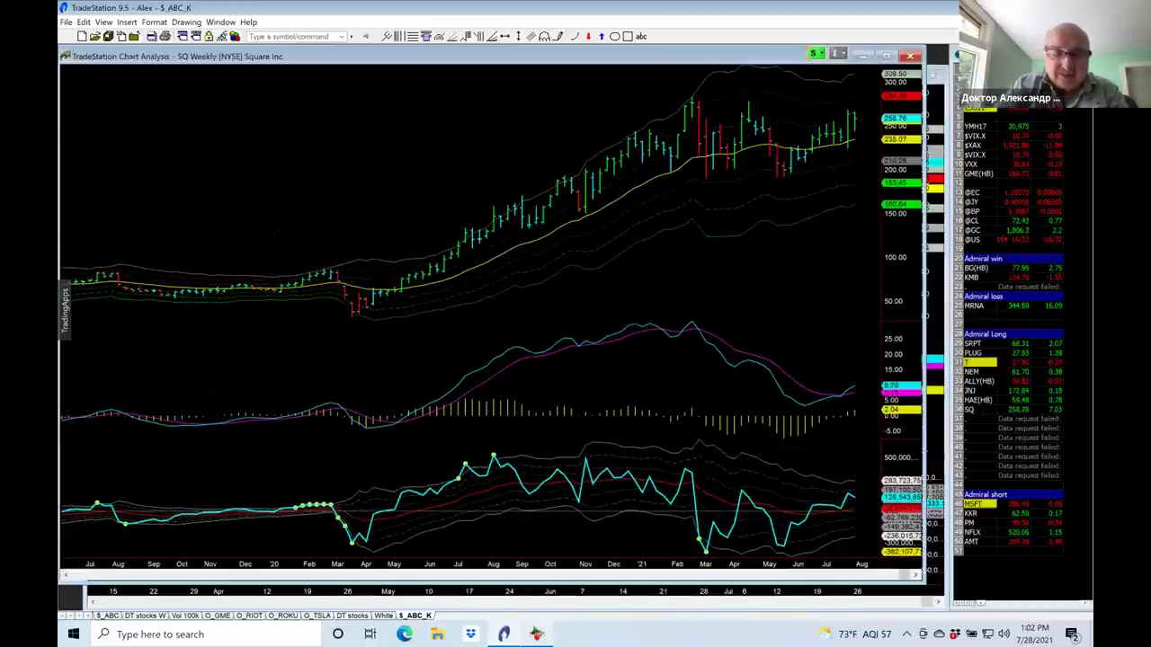
{"action": "type", "text": "amt"}
{"action": "key", "text": "Return"}
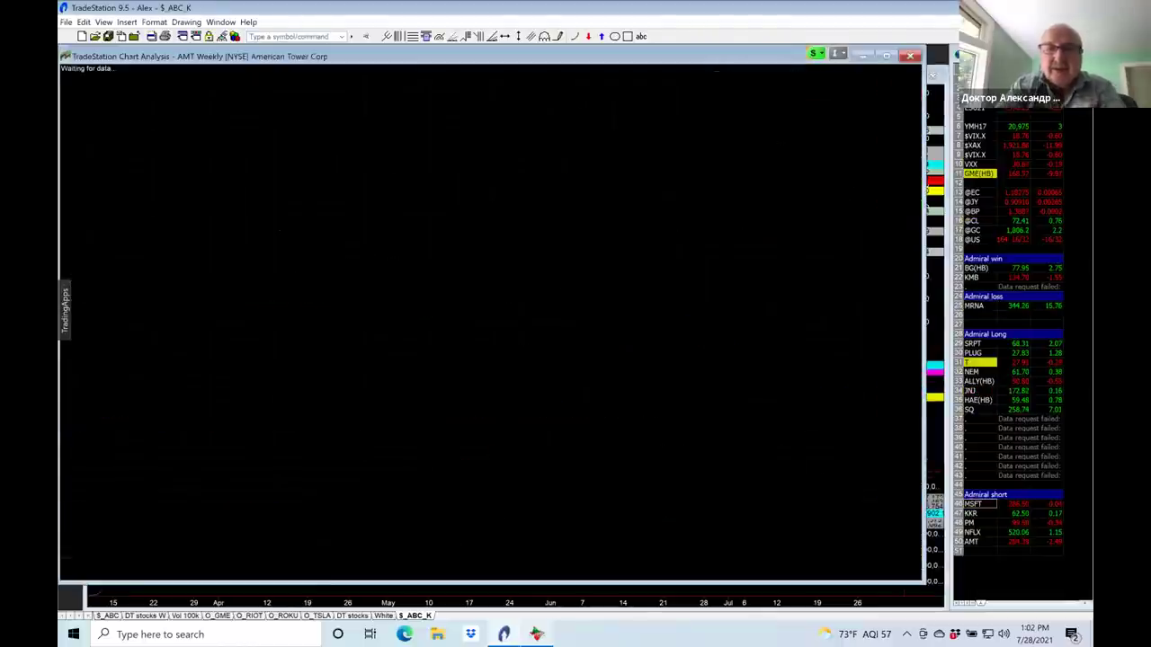